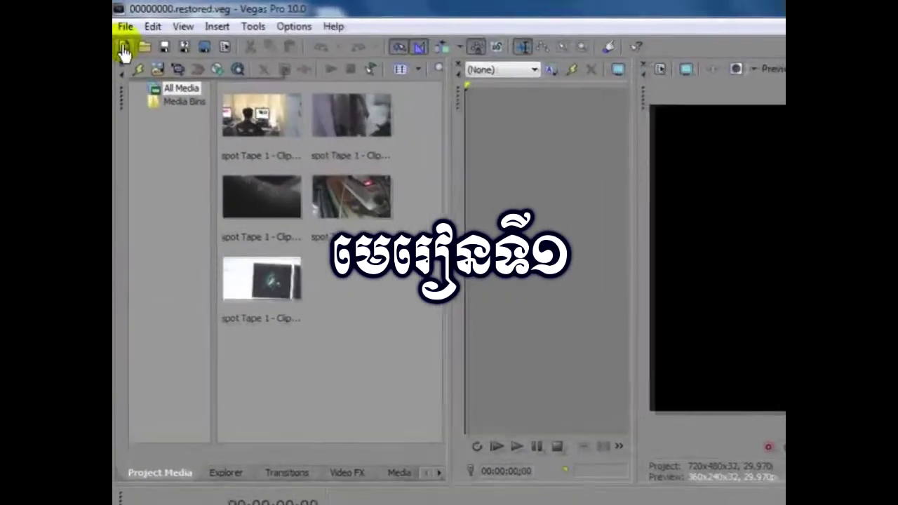
Start a new empty project and widen the Trimmer window between the media area and the video preview.
{"action": "left_click", "coordinate": [119, 30]}
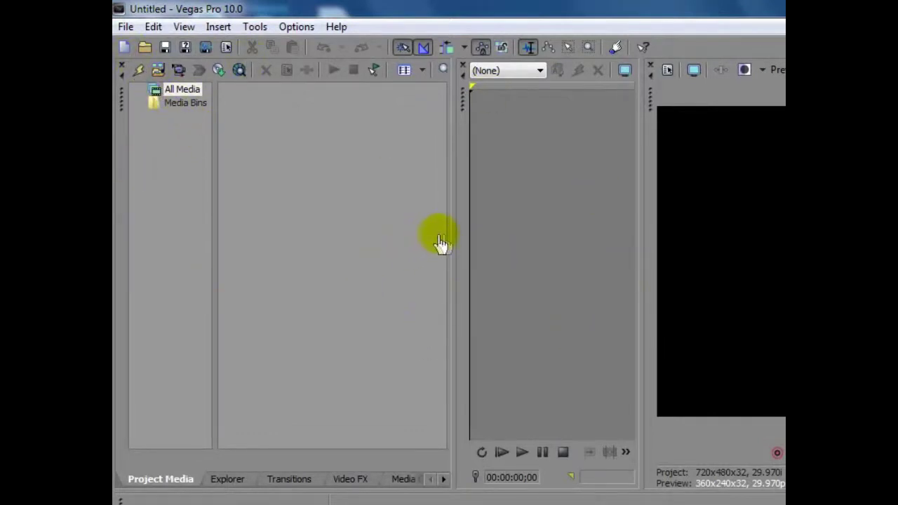
{"action": "left_click_drag", "start_coordinate": [454, 245], "coordinate": [366, 246]}
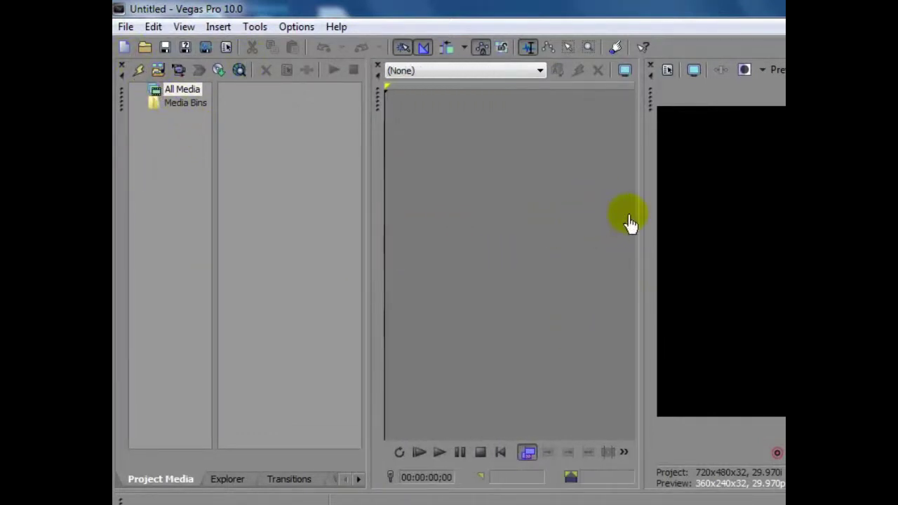
{"action": "left_click_drag", "start_coordinate": [638, 220], "coordinate": [706, 234]}
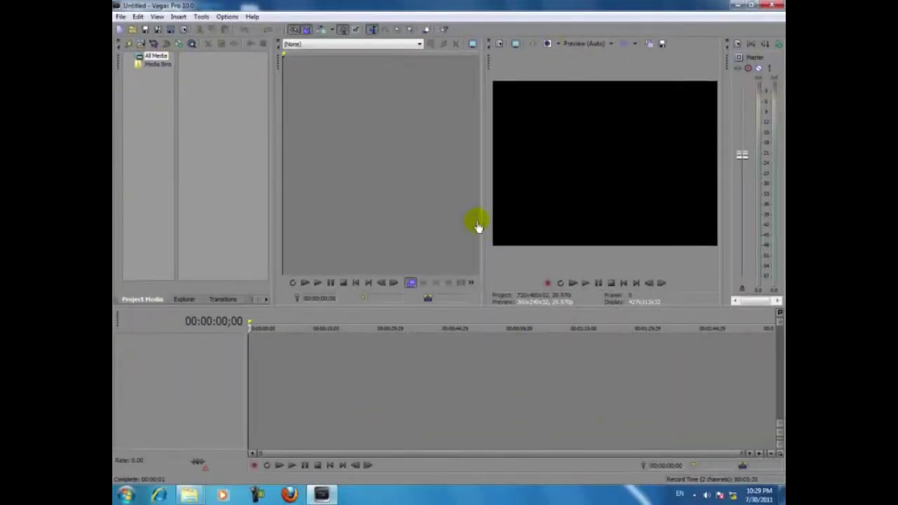
{"action": "left_click_drag", "start_coordinate": [482, 223], "coordinate": [494, 221]}
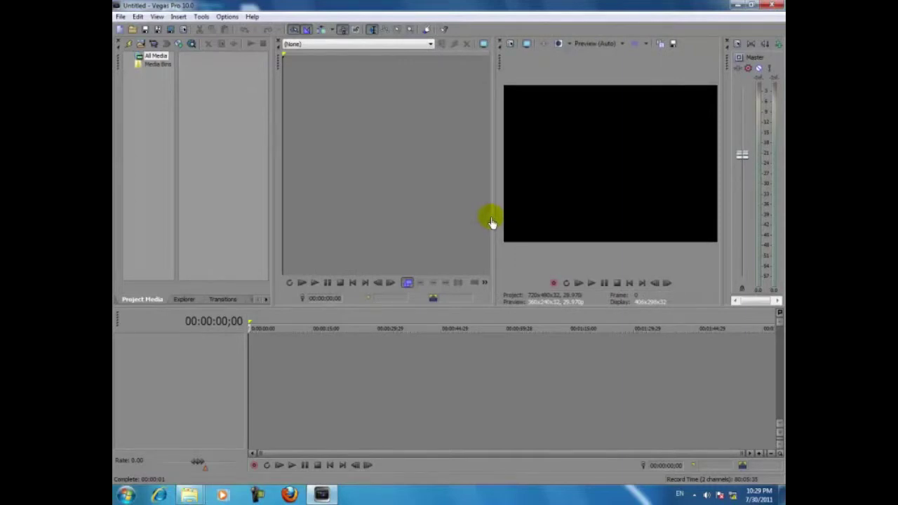
{"action": "left_click_drag", "start_coordinate": [494, 223], "coordinate": [485, 223]}
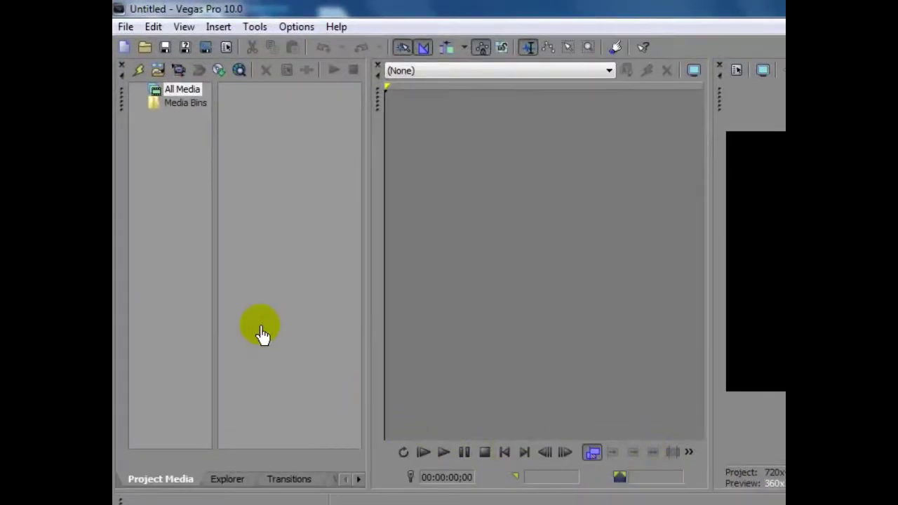
{"action": "left_click", "coordinate": [166, 203]}
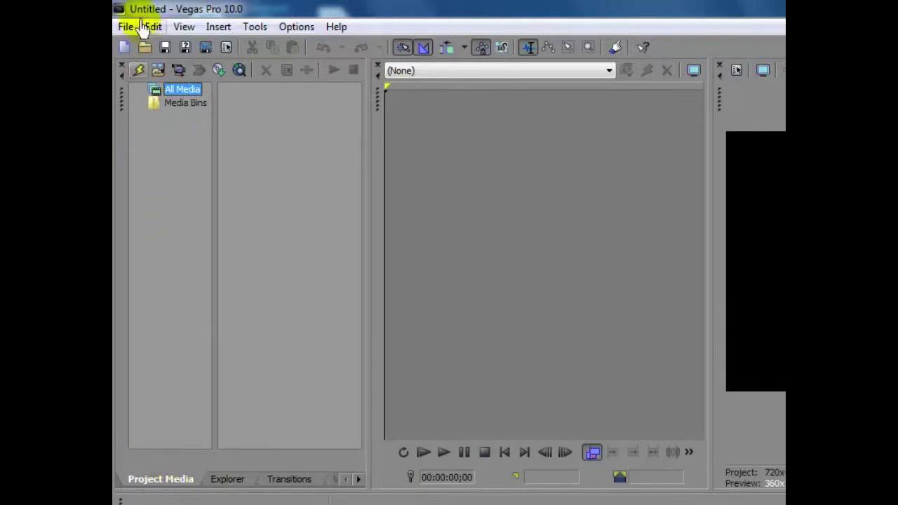
{"action": "left_click", "coordinate": [124, 48]}
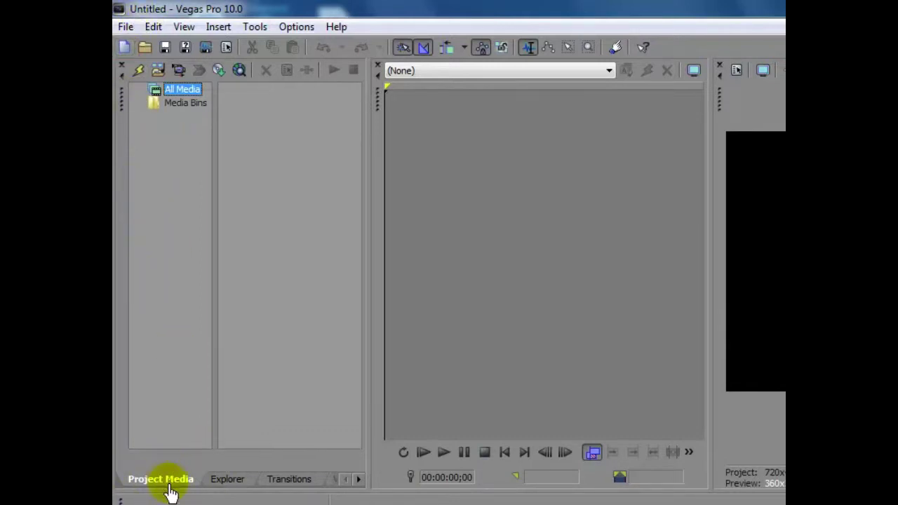
Begin saving the project under a new name and browse to the Disc01 folder on Local Disk (D:).
{"action": "left_click", "coordinate": [126, 26]}
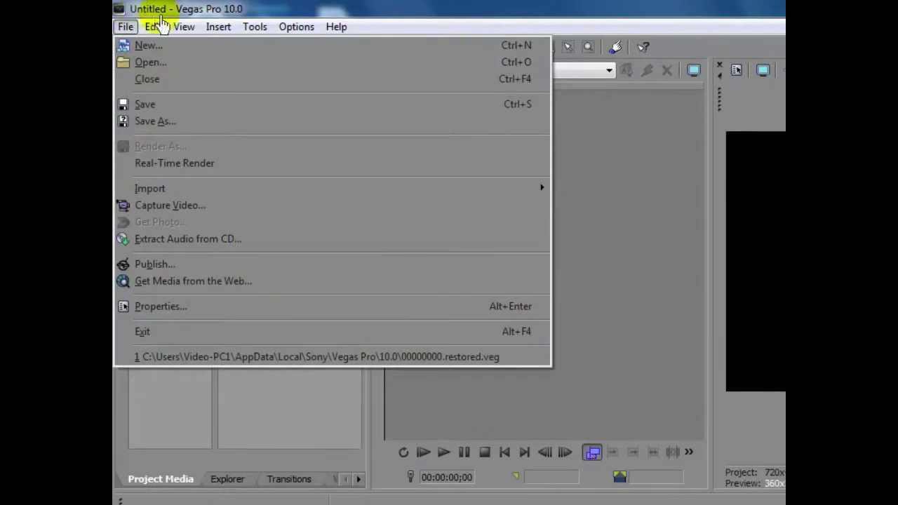
{"action": "mouse_move", "coordinate": [153, 26]}
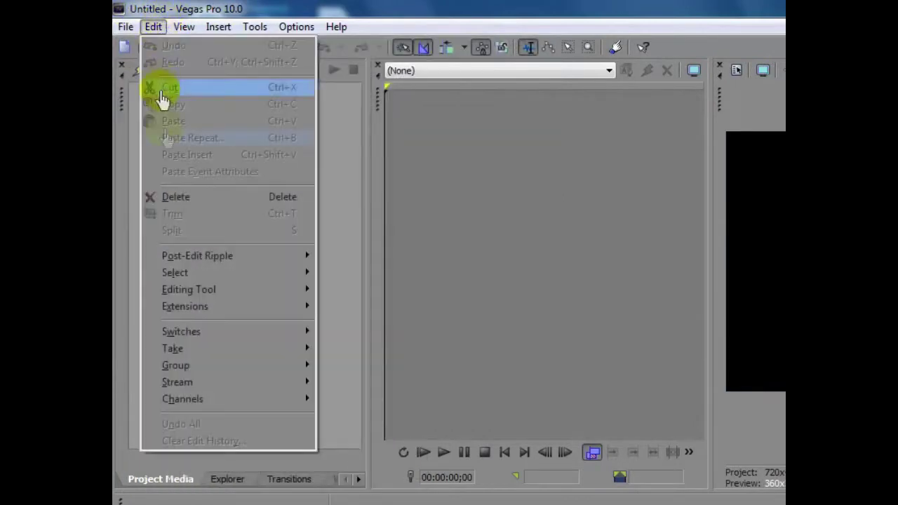
{"action": "mouse_move", "coordinate": [122, 28]}
{"action": "left_click", "coordinate": [140, 120]}
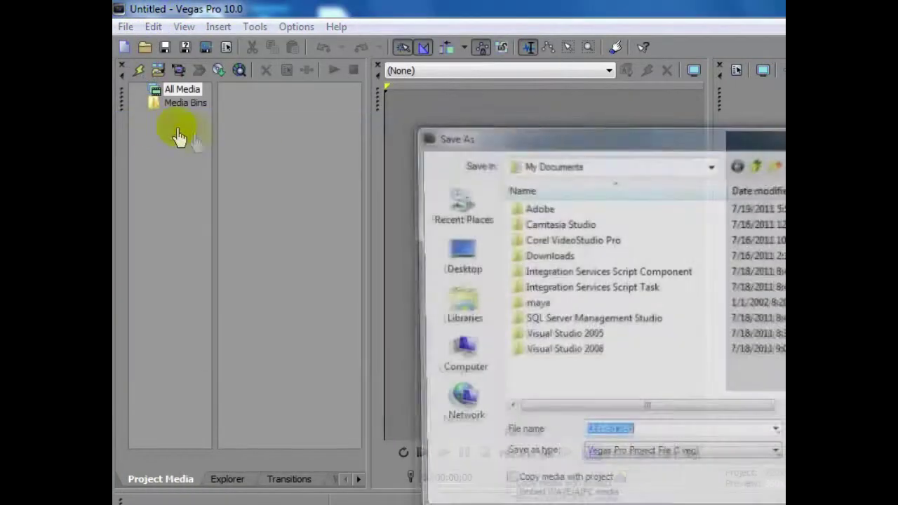
{"action": "left_click", "coordinate": [461, 263]}
{"action": "left_click", "coordinate": [626, 165]}
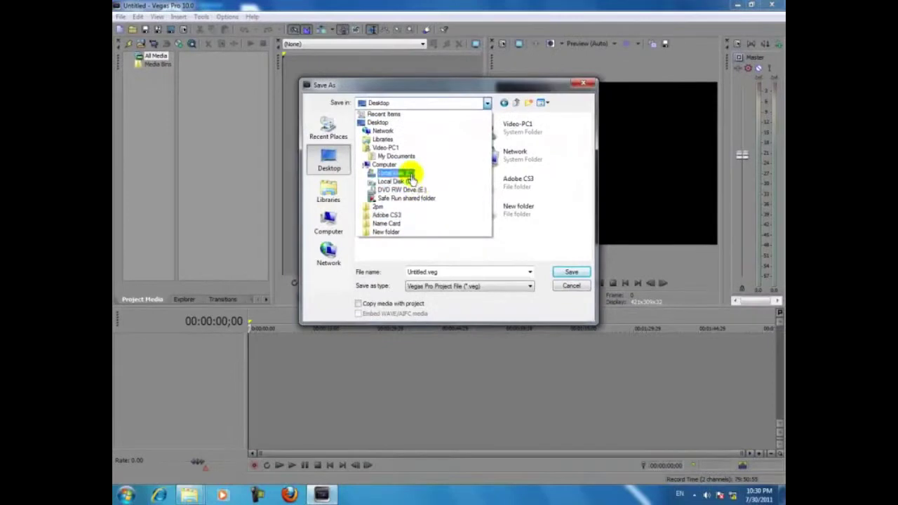
{"action": "left_click", "coordinate": [579, 290]}
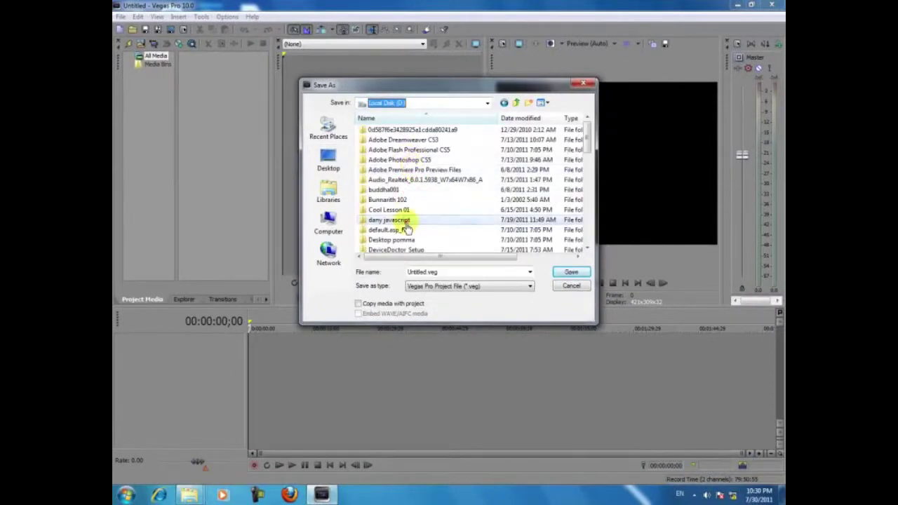
{"action": "left_click", "coordinate": [407, 221]}
{"action": "scroll", "coordinate": [404, 225], "scroll_direction": "down", "scroll_amount": 1}
{"action": "double_click", "coordinate": [393, 201]}
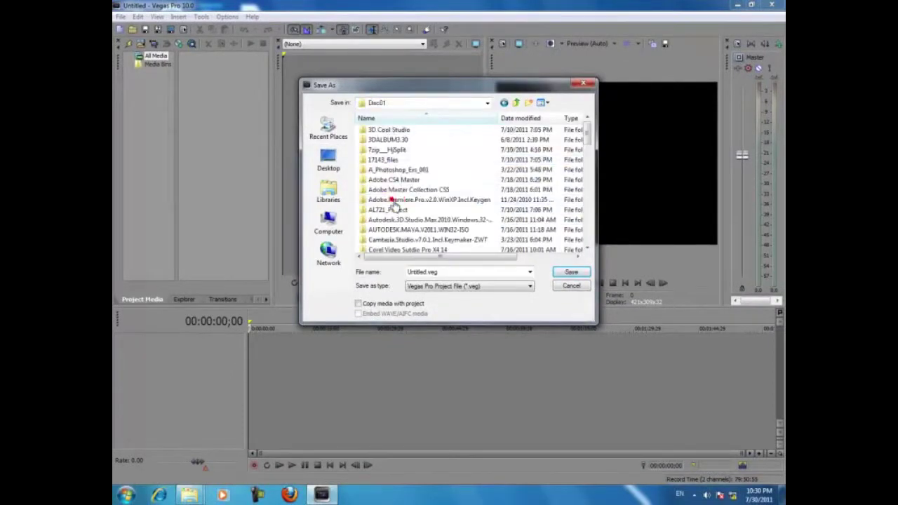
Save the project as 001.veg in the Vegas10 folder inside Video studio record.
{"action": "double_click", "coordinate": [418, 92]}
{"action": "scroll", "coordinate": [327, 195], "scroll_direction": "down", "scroll_amount": 3}
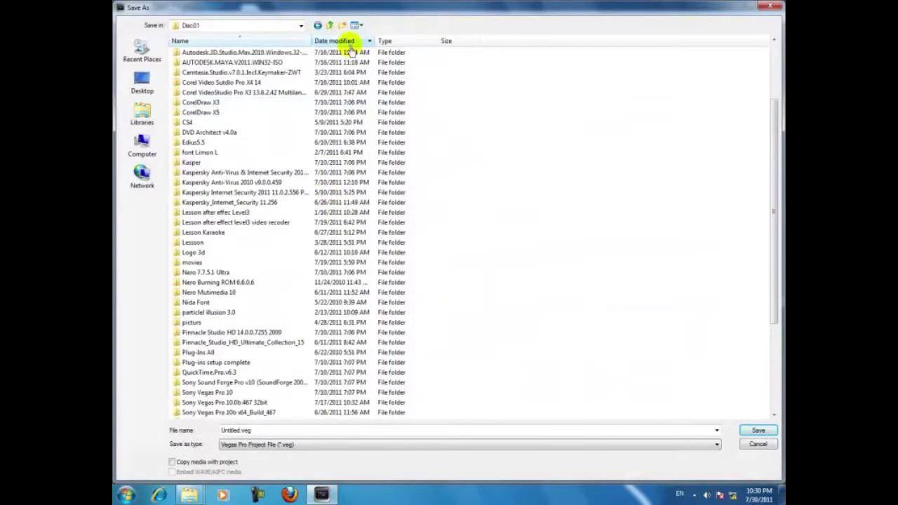
{"action": "left_click_drag", "start_coordinate": [317, 47], "coordinate": [412, 48]}
{"action": "scroll", "coordinate": [306, 196], "scroll_direction": "down", "scroll_amount": 5}
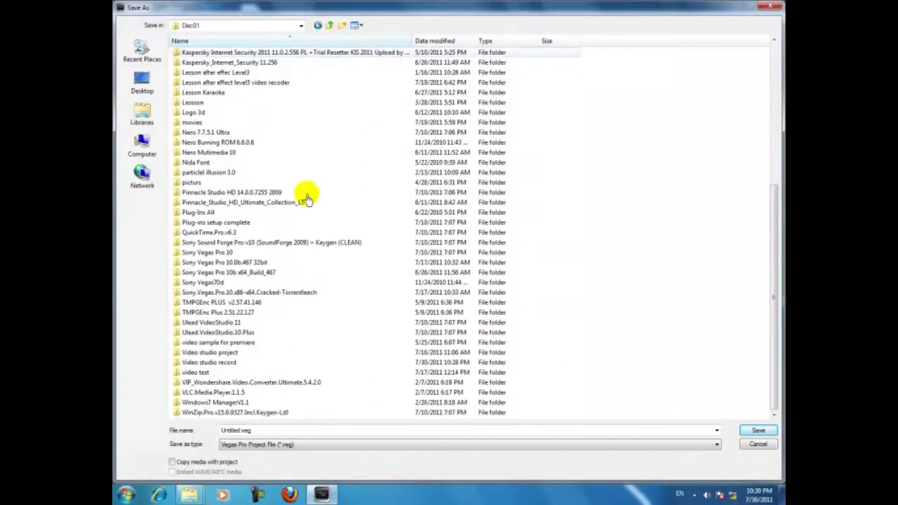
{"action": "left_click", "coordinate": [239, 363]}
{"action": "left_click", "coordinate": [235, 368]}
{"action": "double_click", "coordinate": [236, 370]}
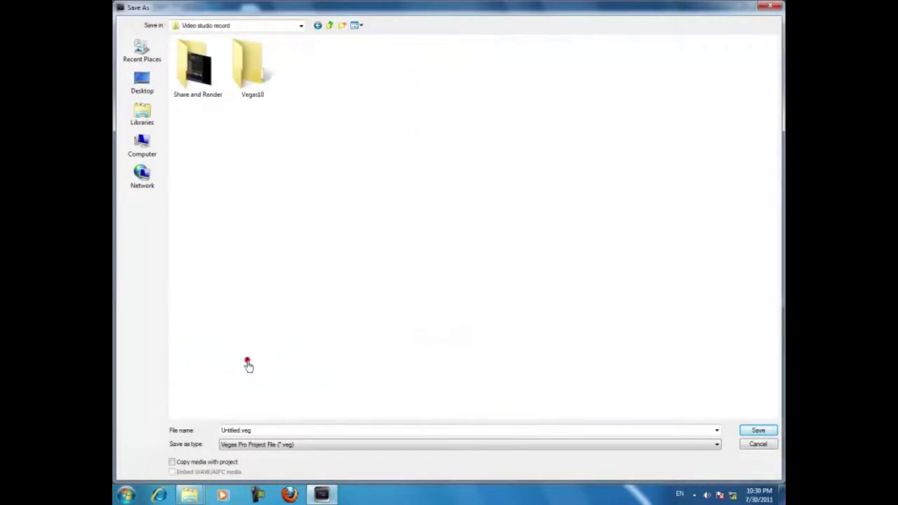
{"action": "double_click", "coordinate": [247, 79]}
{"action": "double_click", "coordinate": [257, 428]}
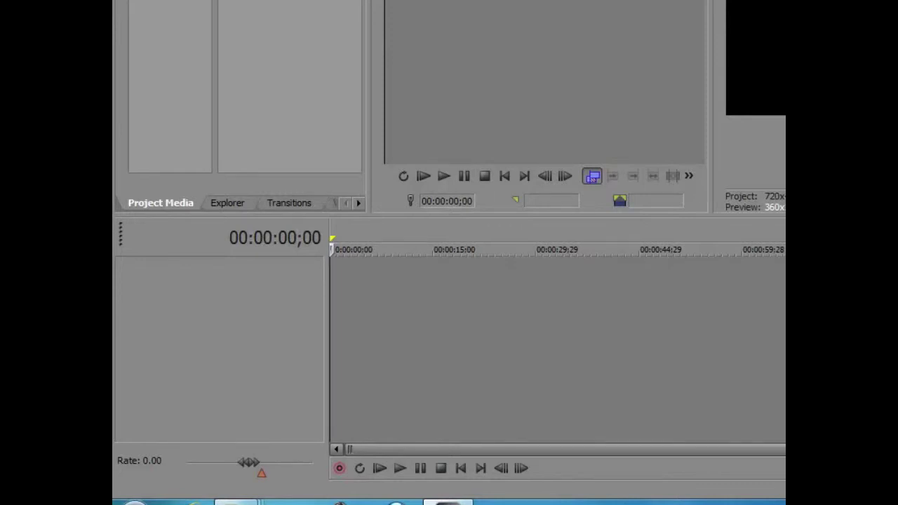
Begin importing media and go up from the Vegas10 folder to Disc01 to look for source footage.
{"action": "left_click", "coordinate": [146, 62]}
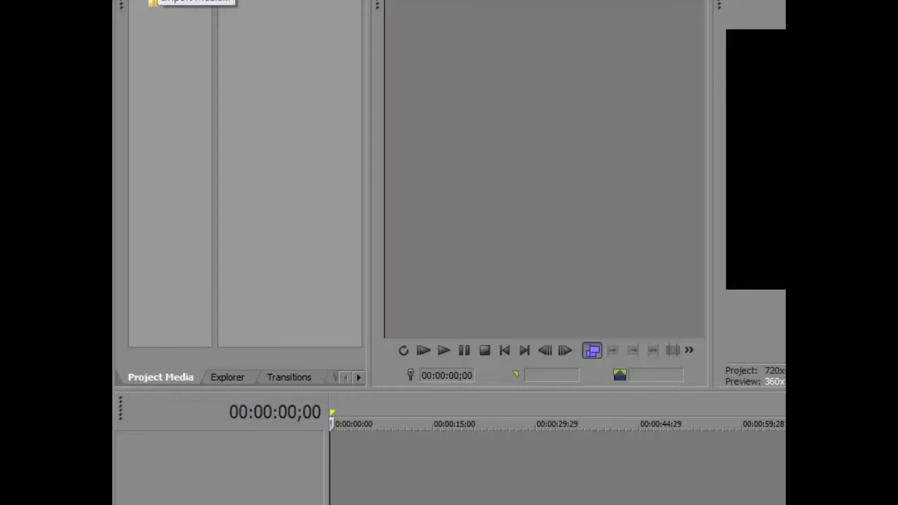
{"action": "left_click", "coordinate": [140, 46]}
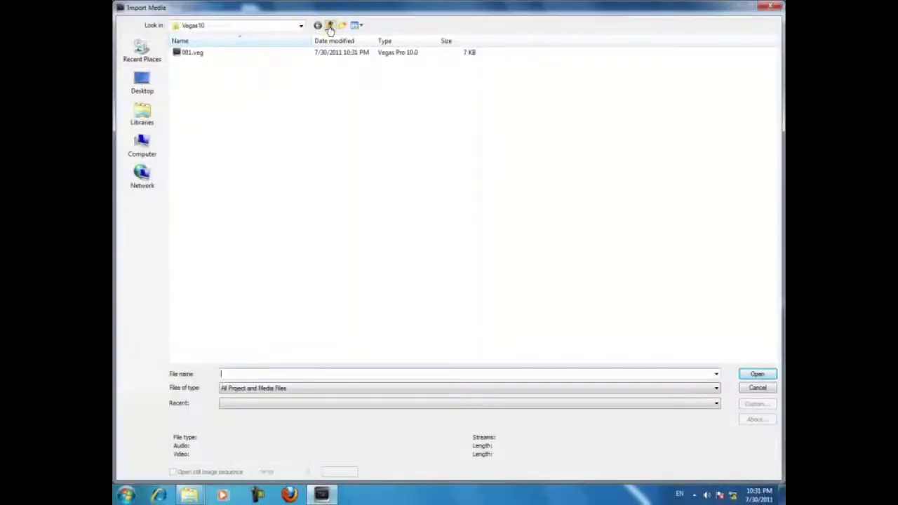
{"action": "left_click", "coordinate": [330, 25]}
{"action": "left_click", "coordinate": [328, 25]}
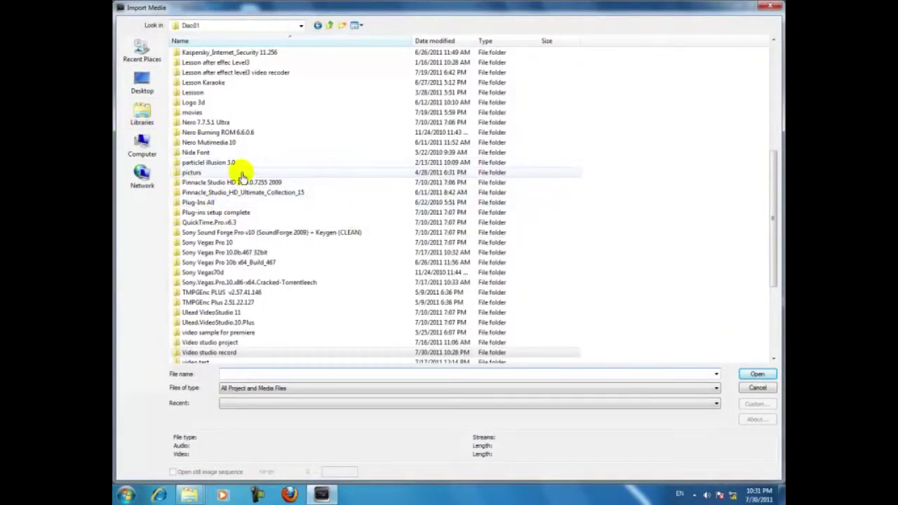
{"action": "left_click", "coordinate": [207, 242]}
{"action": "scroll", "coordinate": [235, 239], "scroll_direction": "down", "scroll_amount": 4}
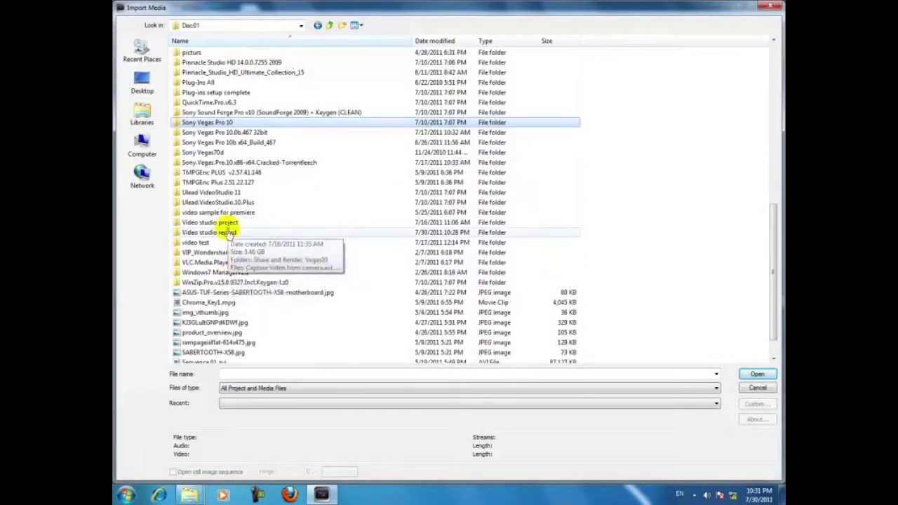
{"action": "scroll", "coordinate": [231, 273], "scroll_direction": "up", "scroll_amount": 5}
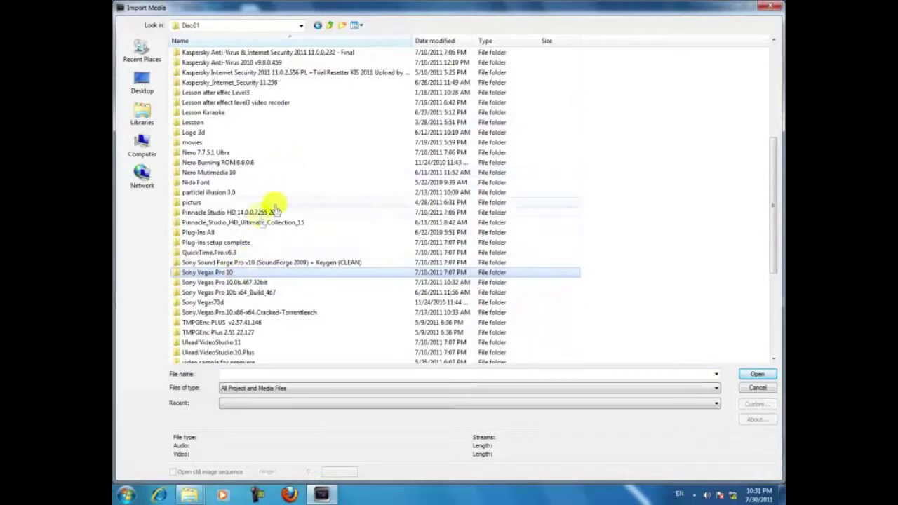
{"action": "scroll", "coordinate": [264, 210], "scroll_direction": "up", "scroll_amount": 1}
{"action": "double_click", "coordinate": [235, 273]}
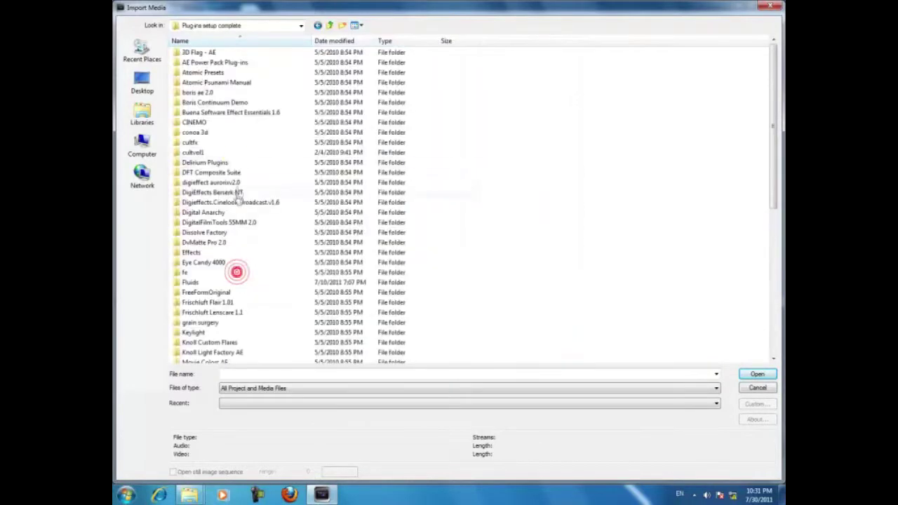
{"action": "scroll", "coordinate": [222, 173], "scroll_direction": "down", "scroll_amount": 3}
{"action": "scroll", "coordinate": [224, 173], "scroll_direction": "up", "scroll_amount": 3}
{"action": "scroll", "coordinate": [235, 151], "scroll_direction": "down", "scroll_amount": 1}
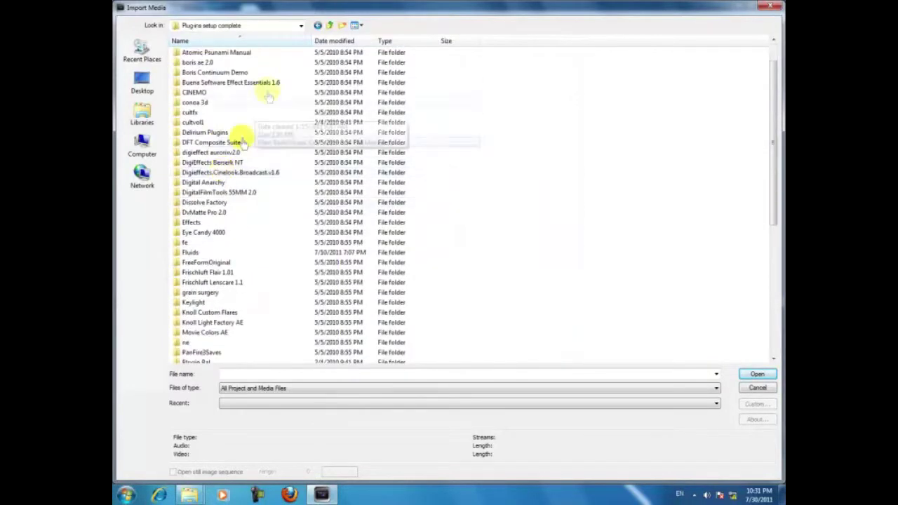
{"action": "left_click", "coordinate": [327, 25]}
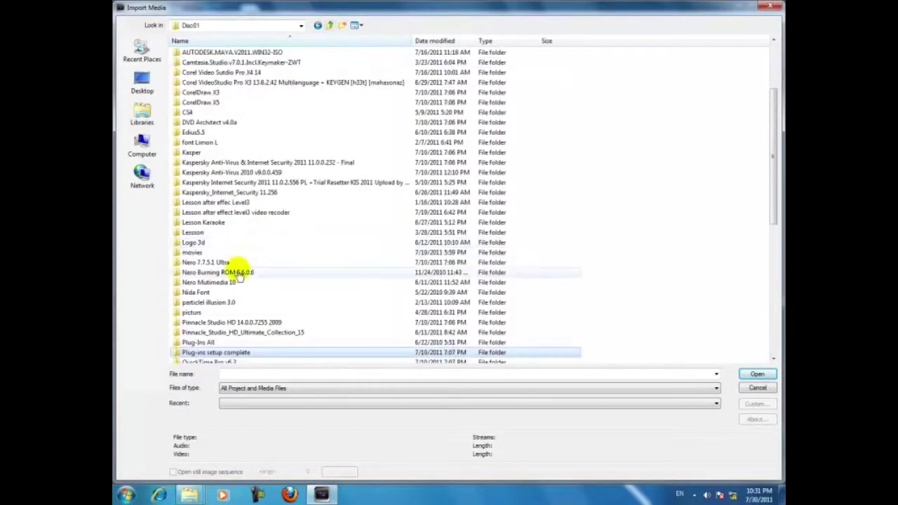
Import Chroma_Key.mpg from the video sample for premiere folder into the project media.
{"action": "scroll", "coordinate": [239, 277], "scroll_direction": "down", "scroll_amount": 2}
{"action": "scroll", "coordinate": [232, 319], "scroll_direction": "down", "scroll_amount": 3}
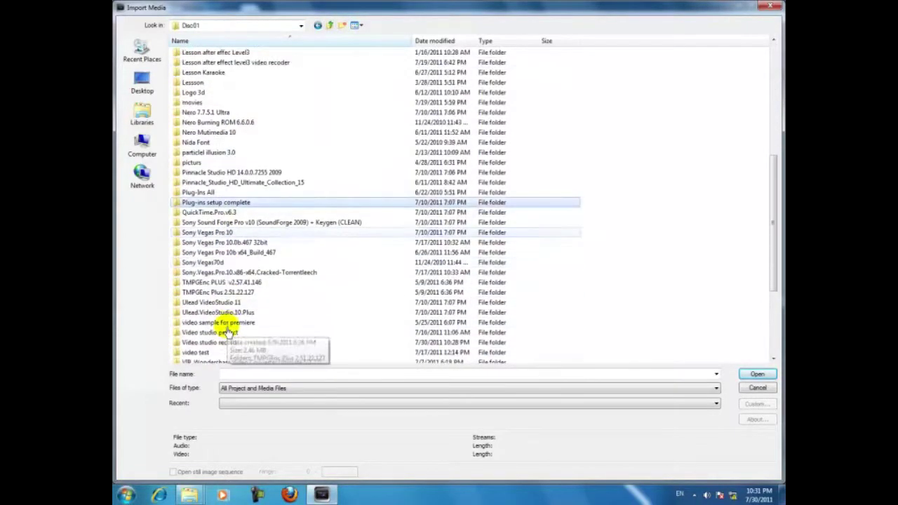
{"action": "double_click", "coordinate": [234, 322]}
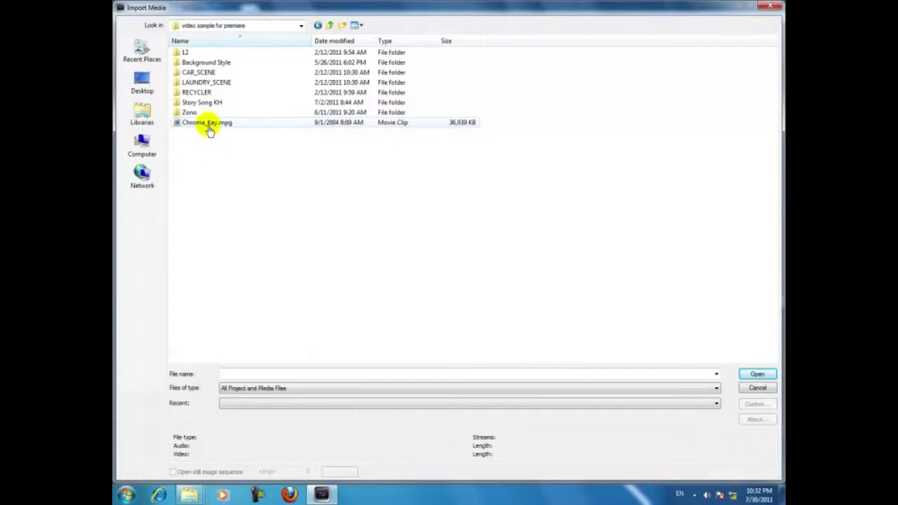
{"action": "double_click", "coordinate": [209, 123]}
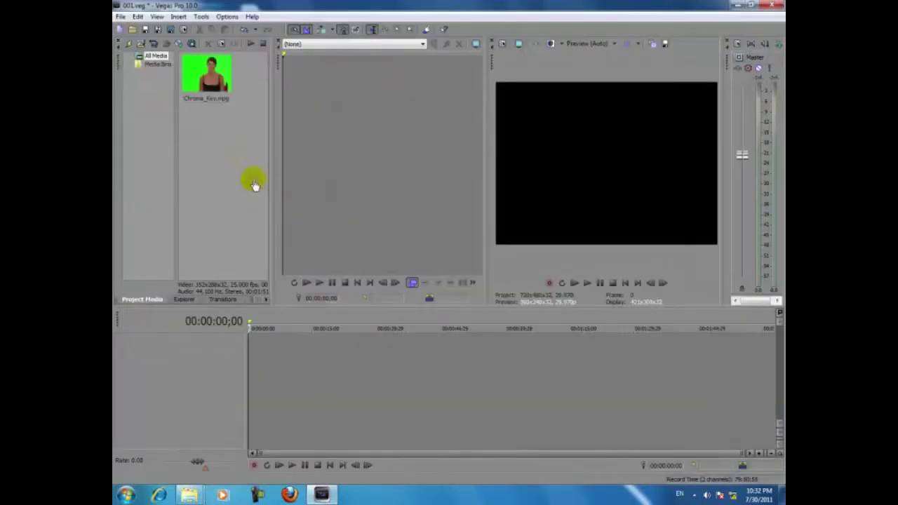
{"action": "left_click", "coordinate": [211, 200]}
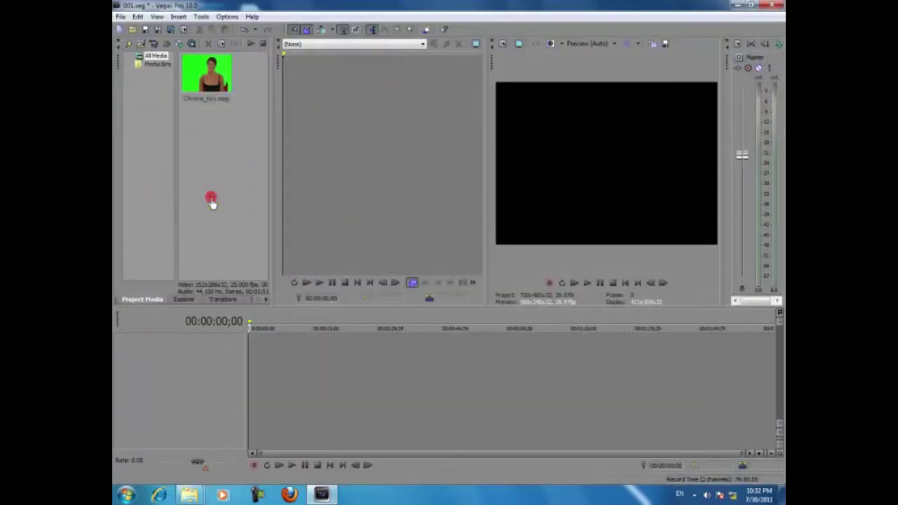
Import the five AVI clips spot Tape 1 - Clip 001 to 005 from the Documents library into the project media.
{"action": "left_click", "coordinate": [141, 45]}
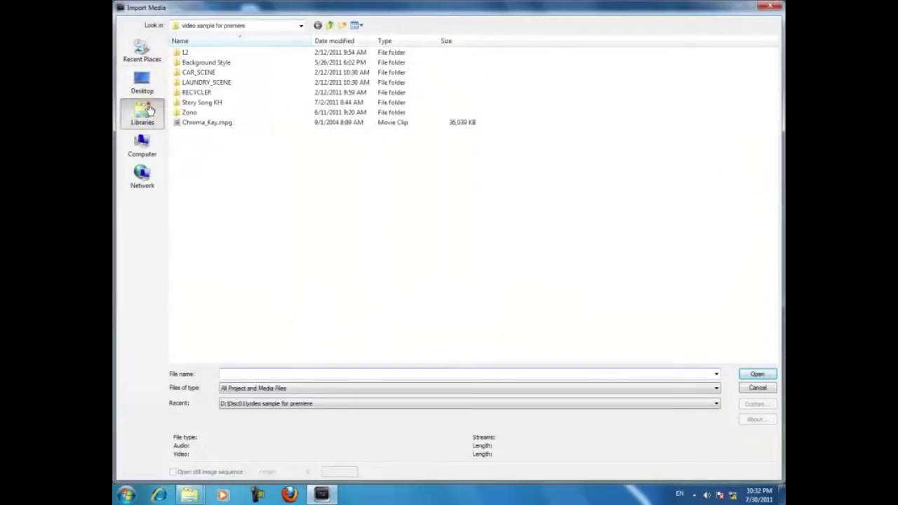
{"action": "left_click", "coordinate": [146, 111]}
{"action": "double_click", "coordinate": [217, 56]}
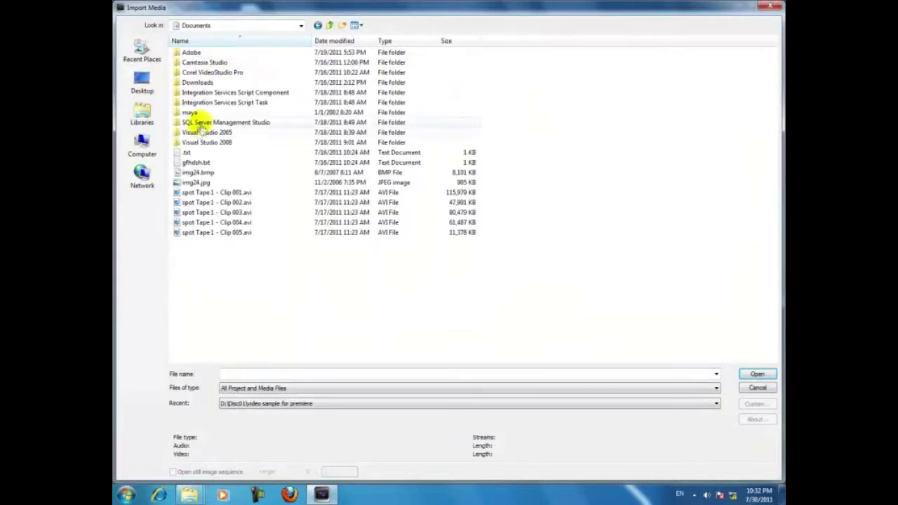
{"action": "left_click", "coordinate": [205, 192]}
{"action": "left_click_drag", "start_coordinate": [253, 263], "coordinate": [209, 191]}
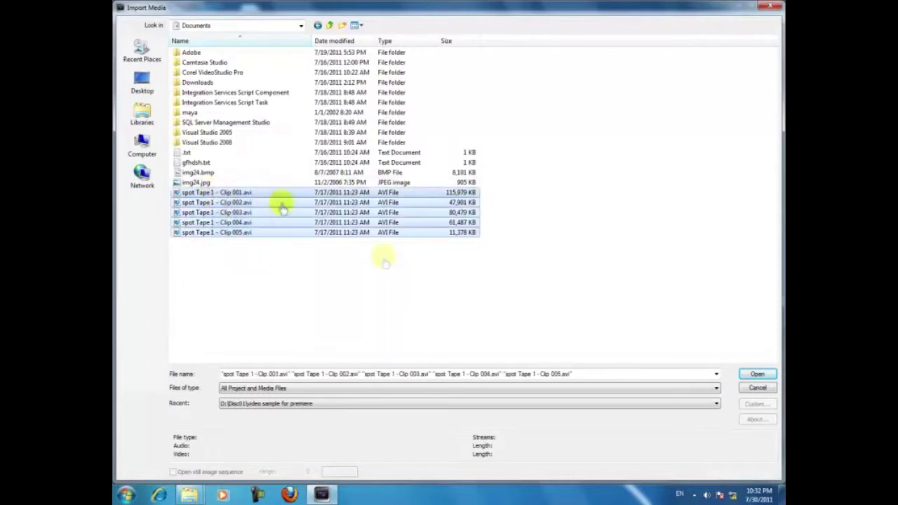
{"action": "left_click", "coordinate": [758, 375]}
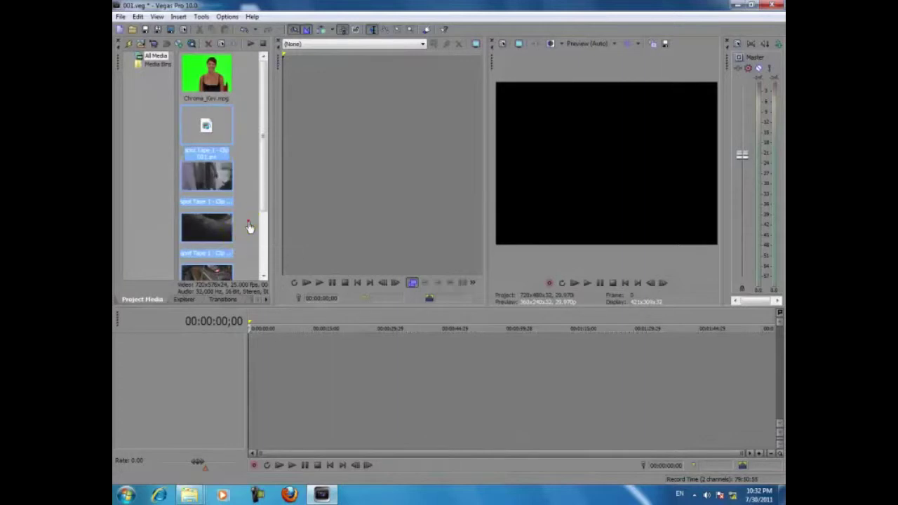
{"action": "left_click", "coordinate": [249, 225]}
{"action": "scroll", "coordinate": [250, 226], "scroll_direction": "down", "scroll_amount": 3}
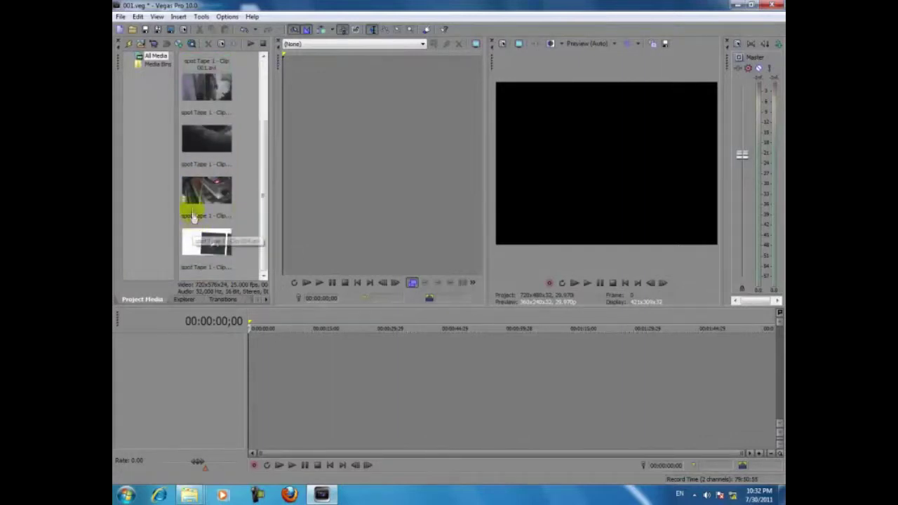
{"action": "scroll", "coordinate": [207, 263], "scroll_direction": "up", "scroll_amount": 5}
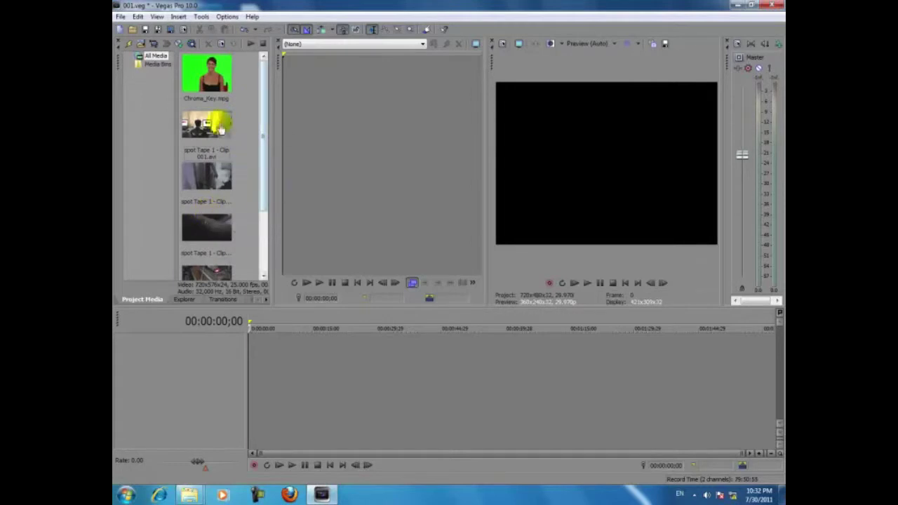
Try placing Chroma_Key.mpg on the timeline with the cursor at about 15 seconds, and undo the placement.
{"action": "double_click", "coordinate": [212, 97]}
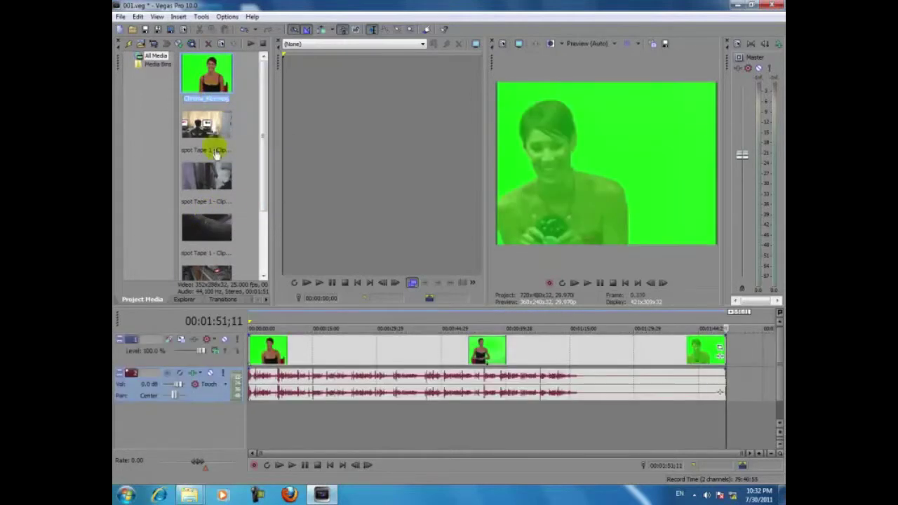
{"action": "left_click", "coordinate": [314, 356]}
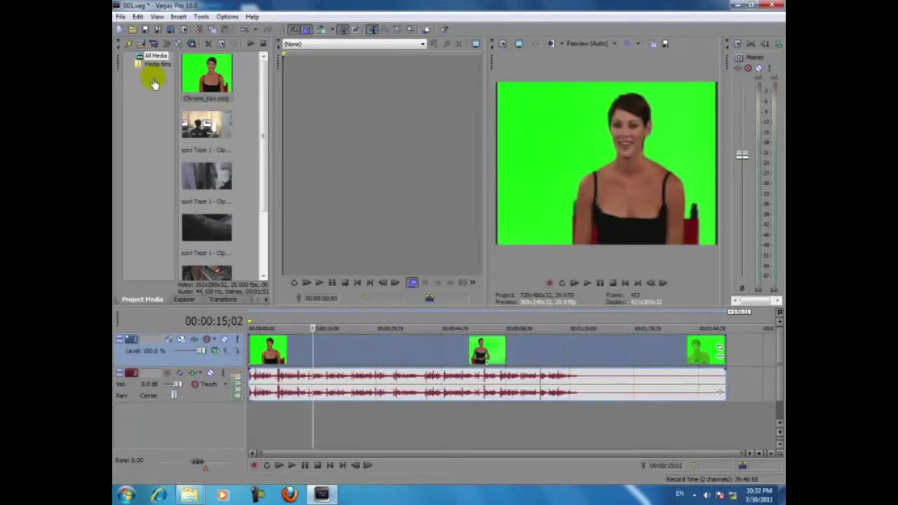
{"action": "left_click", "coordinate": [238, 35]}
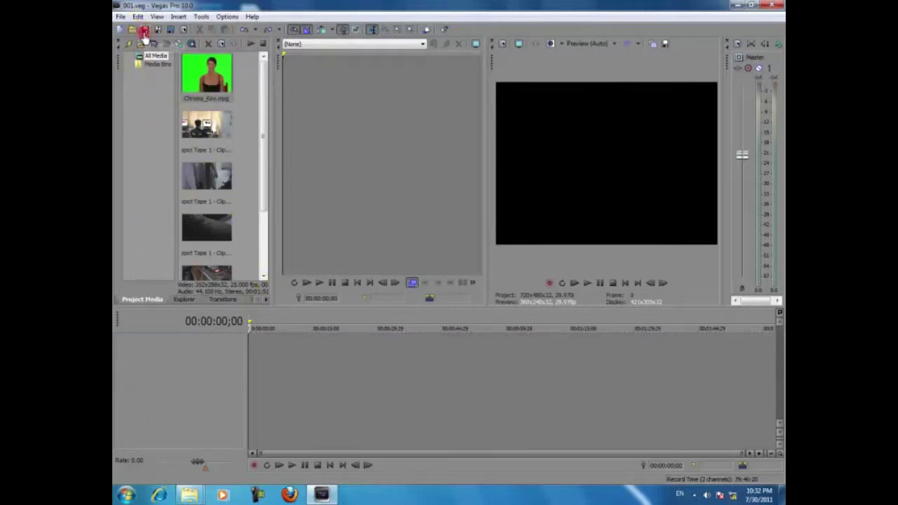
{"action": "left_click", "coordinate": [376, 96]}
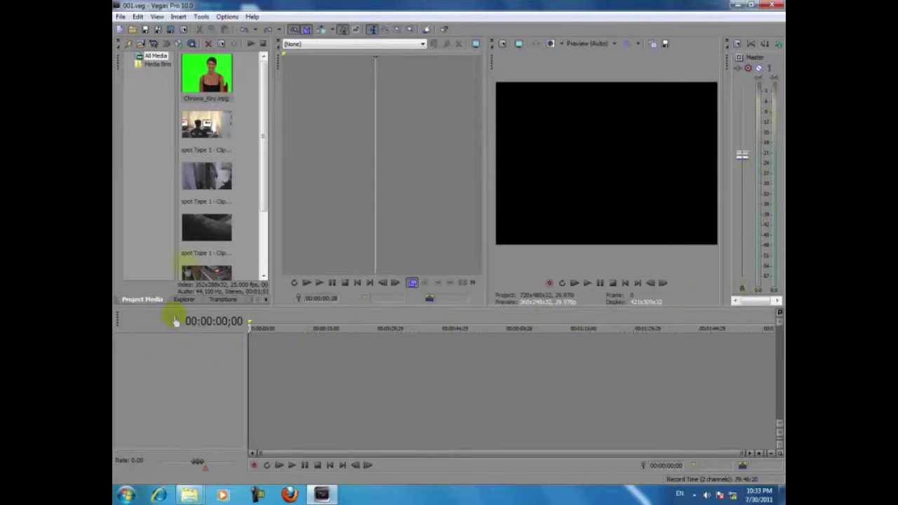
{"action": "left_click", "coordinate": [156, 16]}
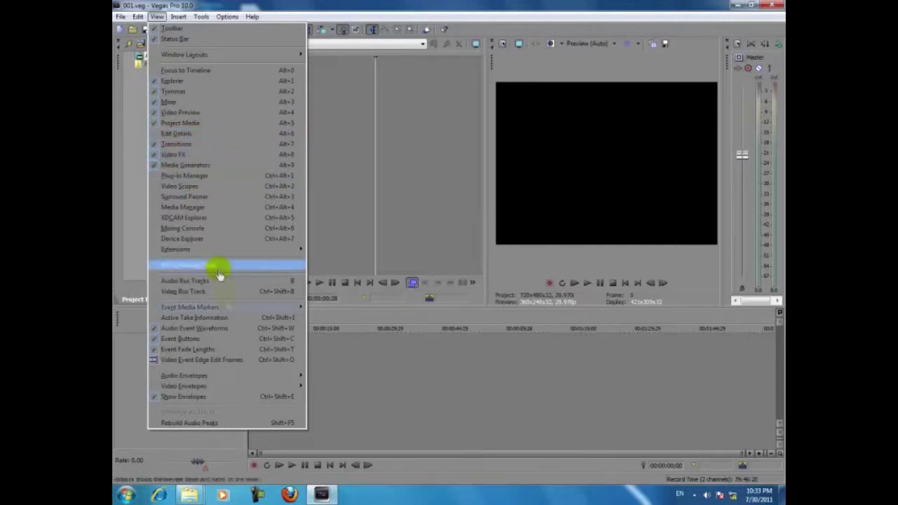
{"action": "left_click", "coordinate": [346, 10]}
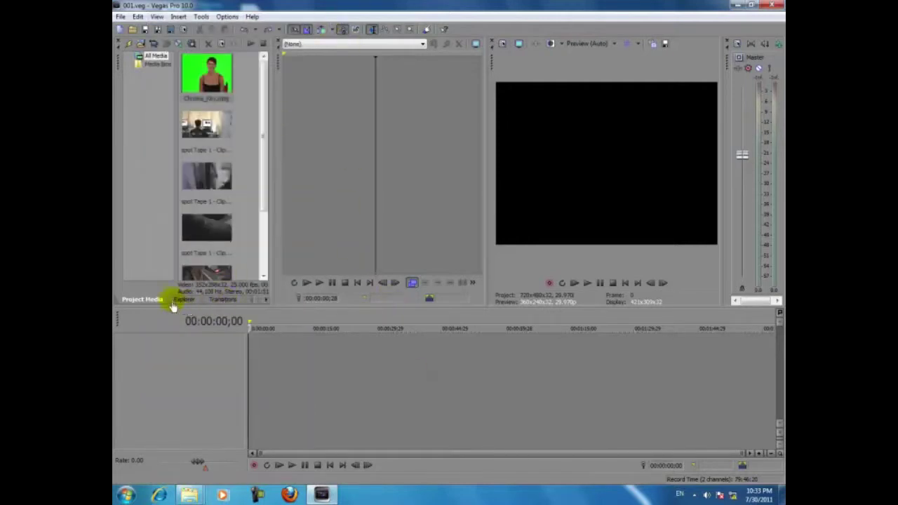
Widen the media window and browse in the Explorer to the Zono folder under Disc01, video sample for premiere, on drive D.
{"action": "left_click_drag", "start_coordinate": [273, 241], "coordinate": [368, 236]}
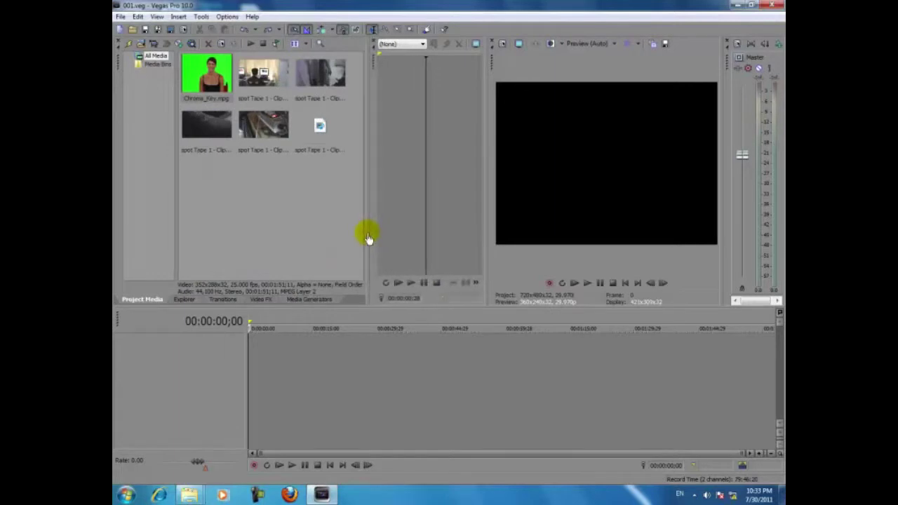
{"action": "left_click", "coordinate": [184, 300]}
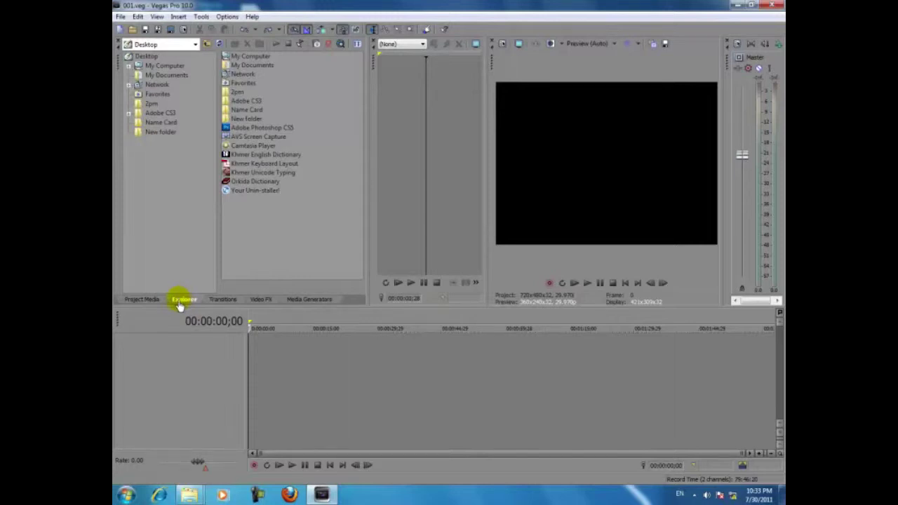
{"action": "left_click", "coordinate": [190, 497]}
{"action": "left_click", "coordinate": [157, 71]}
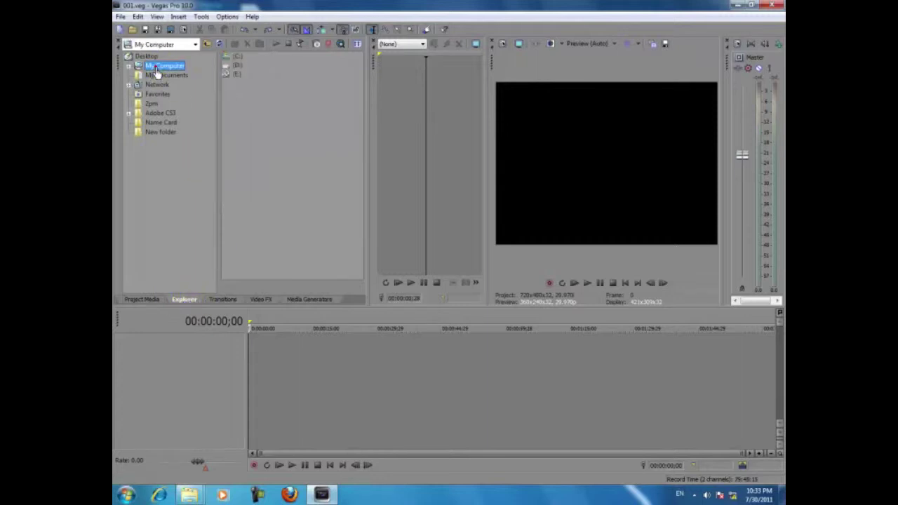
{"action": "double_click", "coordinate": [236, 70]}
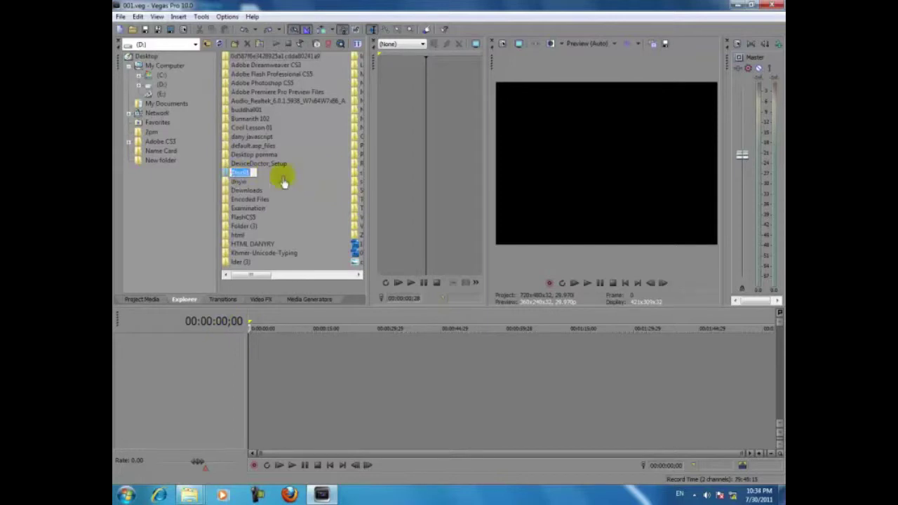
{"action": "double_click", "coordinate": [239, 173]}
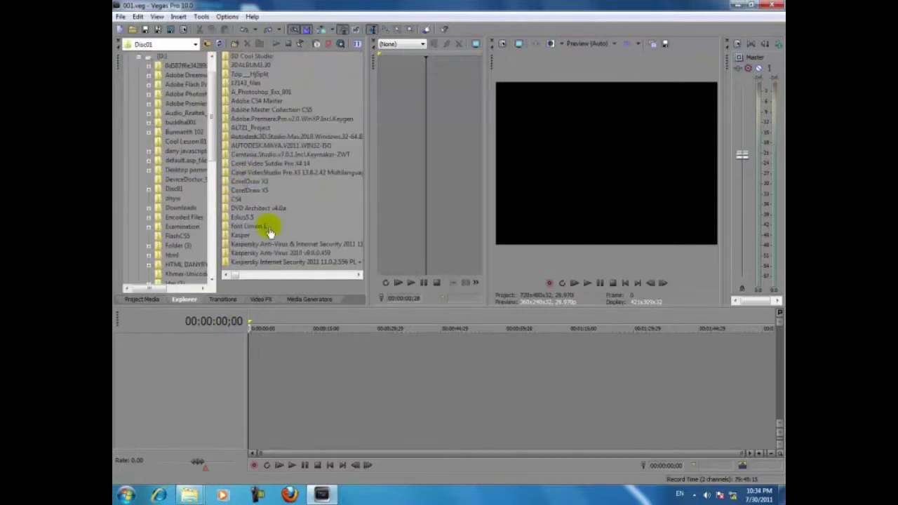
{"action": "scroll", "coordinate": [270, 231], "scroll_direction": "down", "scroll_amount": 10}
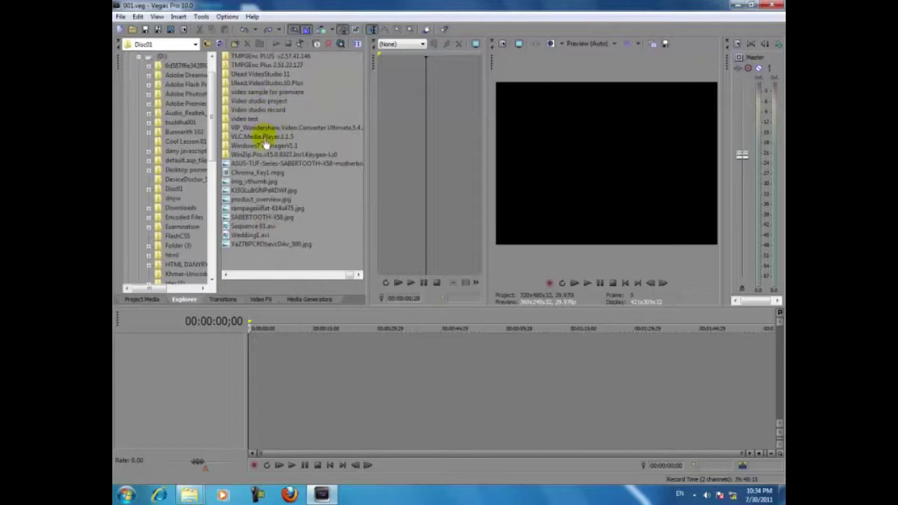
{"action": "left_click", "coordinate": [270, 92]}
{"action": "double_click", "coordinate": [274, 92]}
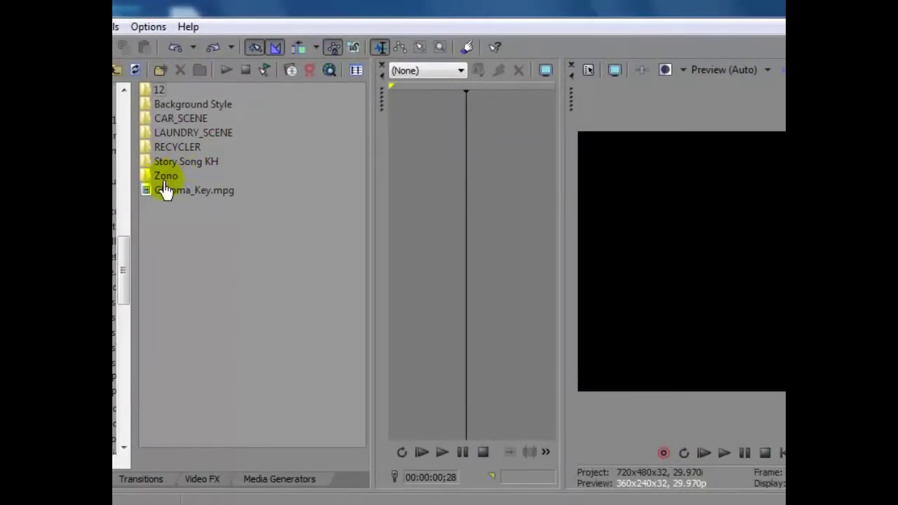
{"action": "double_click", "coordinate": [167, 180]}
Select DIV00005.MPG in the Zono folder, show the Explorer's region list for it and hide the list again.
{"action": "left_click", "coordinate": [185, 162]}
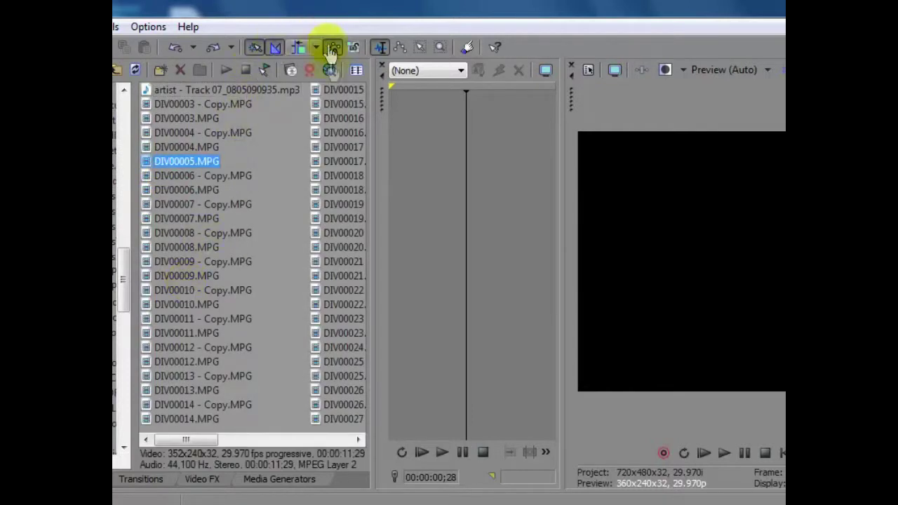
{"action": "left_click", "coordinate": [357, 70]}
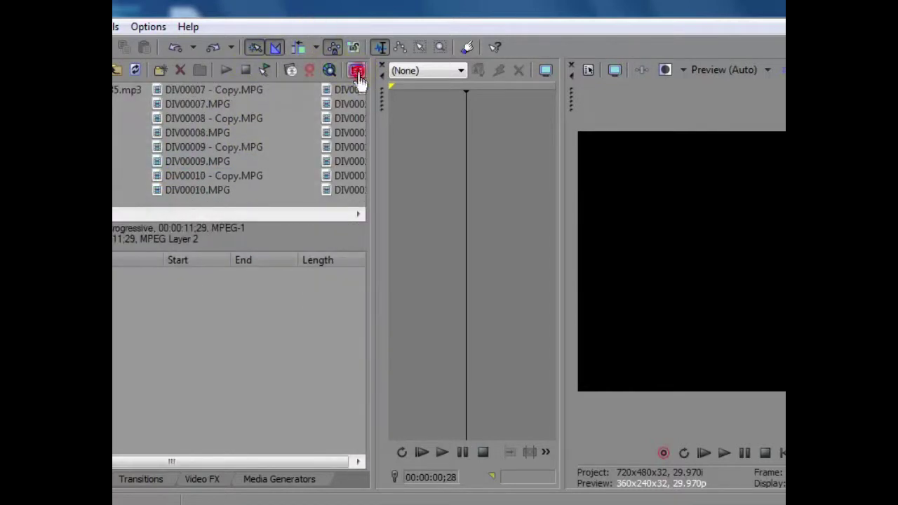
{"action": "left_click", "coordinate": [353, 79]}
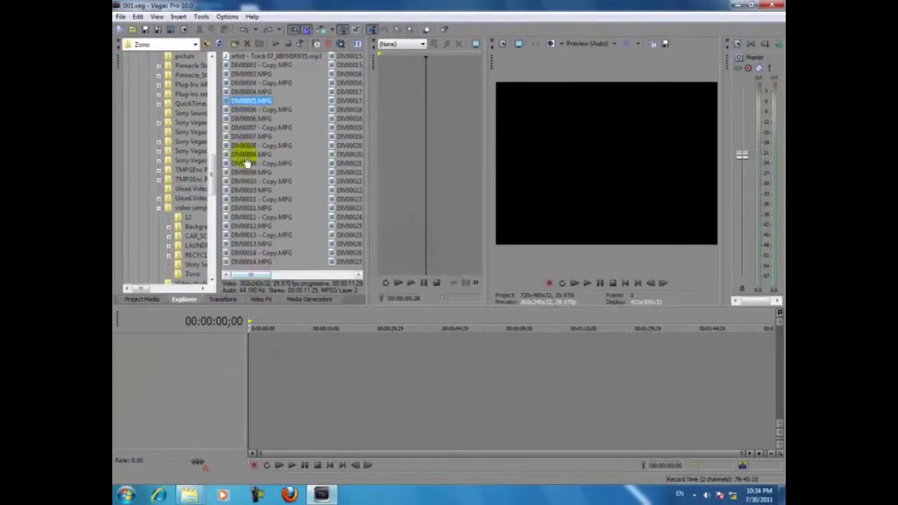
Preview DIV00006.MPG from the Zono folder, widen the Trimmer window for a larger picture, and stop the playback.
{"action": "left_click", "coordinate": [250, 119]}
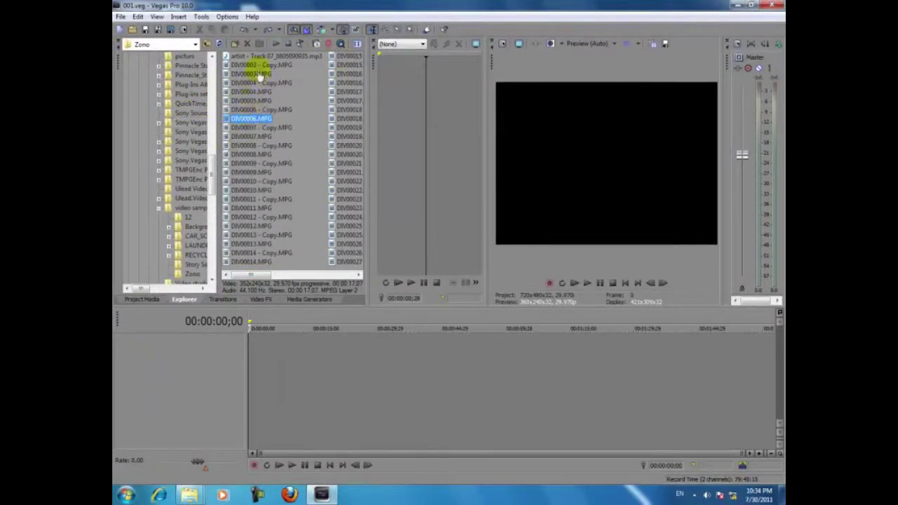
{"action": "left_click", "coordinate": [276, 43]}
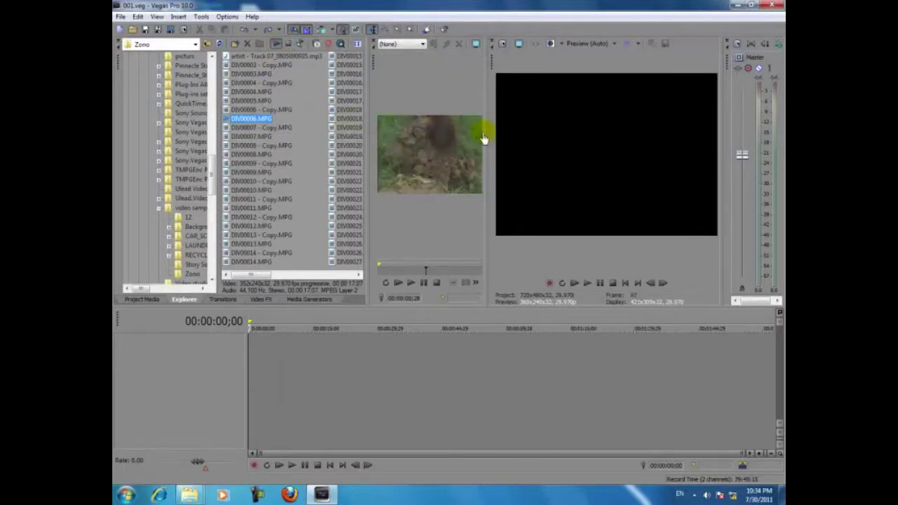
{"action": "left_click_drag", "start_coordinate": [486, 138], "coordinate": [539, 136]}
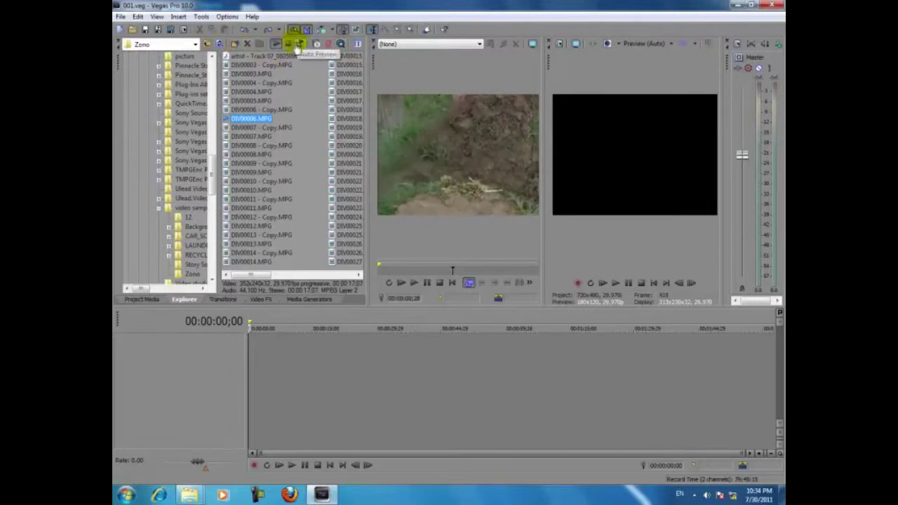
{"action": "left_click", "coordinate": [287, 44]}
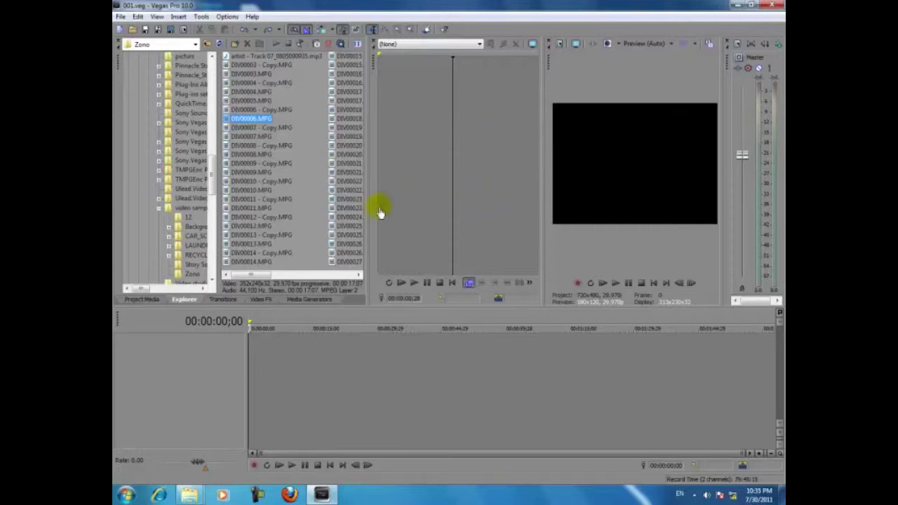
Open the Transitions, resize their window to show two columns, and examine the Simple and Left to Right presets of 3D Blinds.
{"action": "left_click_drag", "start_coordinate": [366, 206], "coordinate": [293, 204]}
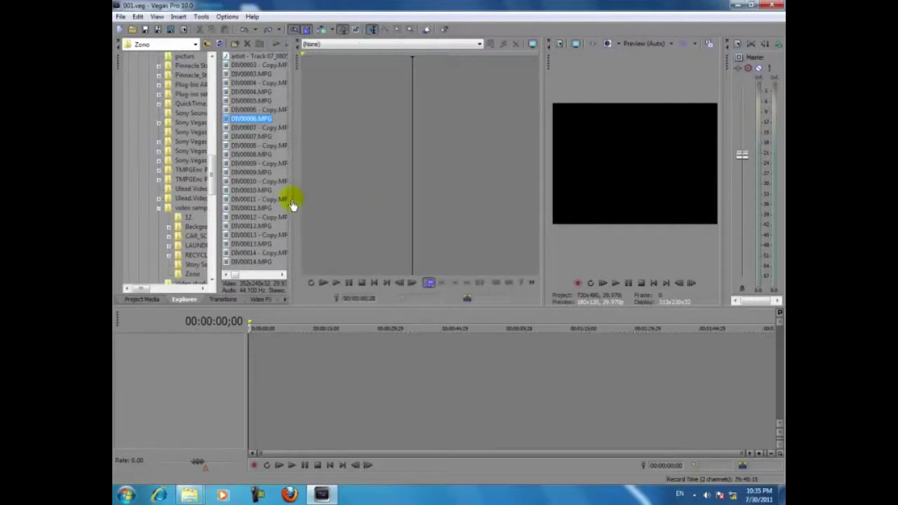
{"action": "left_click", "coordinate": [224, 301]}
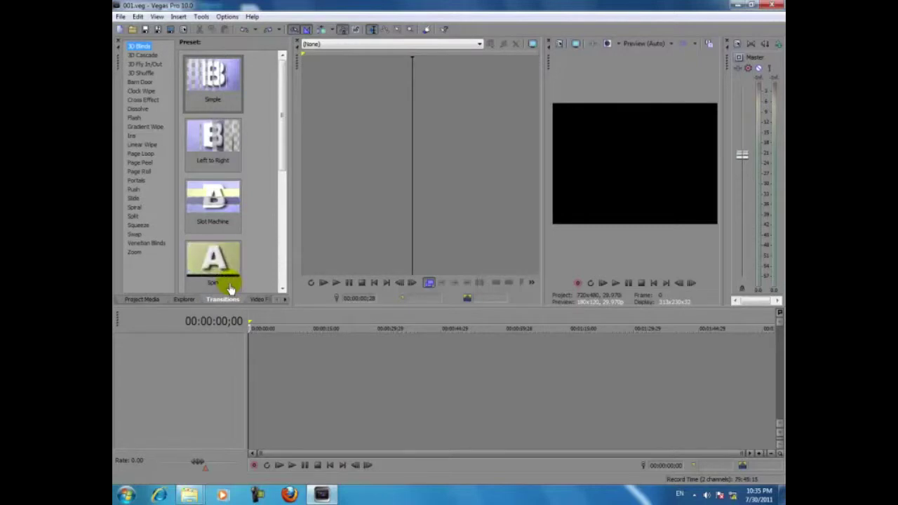
{"action": "left_click_drag", "start_coordinate": [292, 247], "coordinate": [342, 245]}
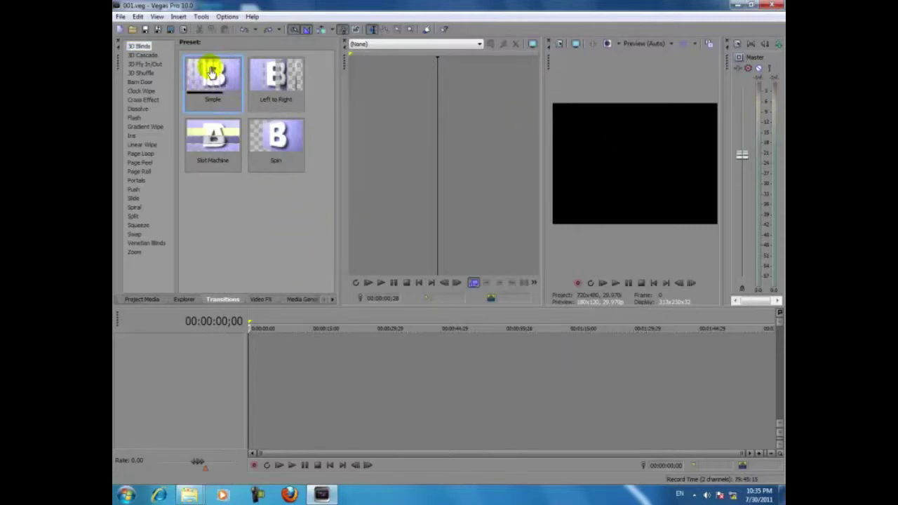
{"action": "left_click", "coordinate": [284, 98]}
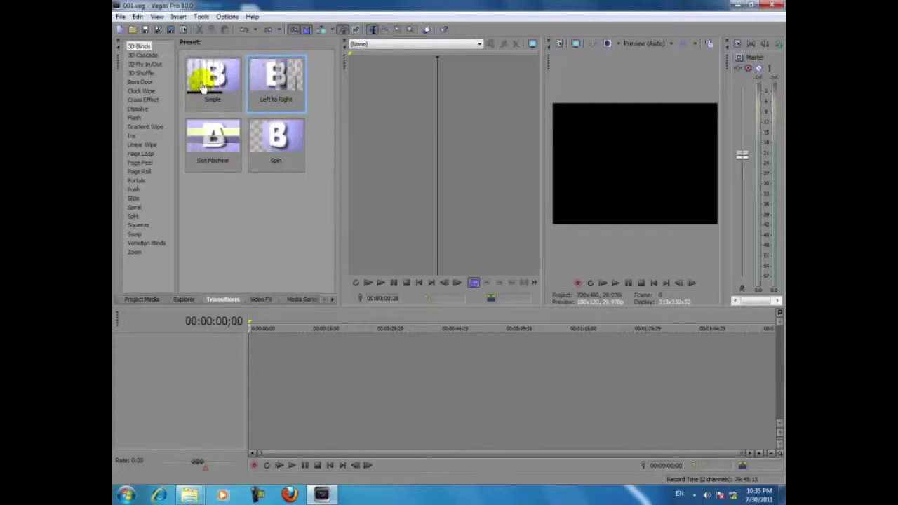
Examine the presets of the transition categories one after another, from 3D Cascade down to Zoom.
{"action": "left_click", "coordinate": [141, 55]}
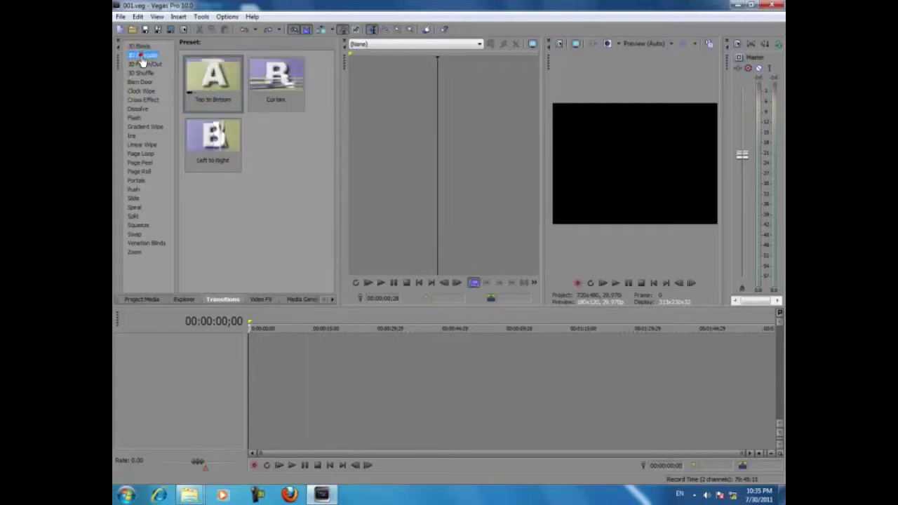
{"action": "key", "text": "Down"}
{"action": "key", "text": "Down"}
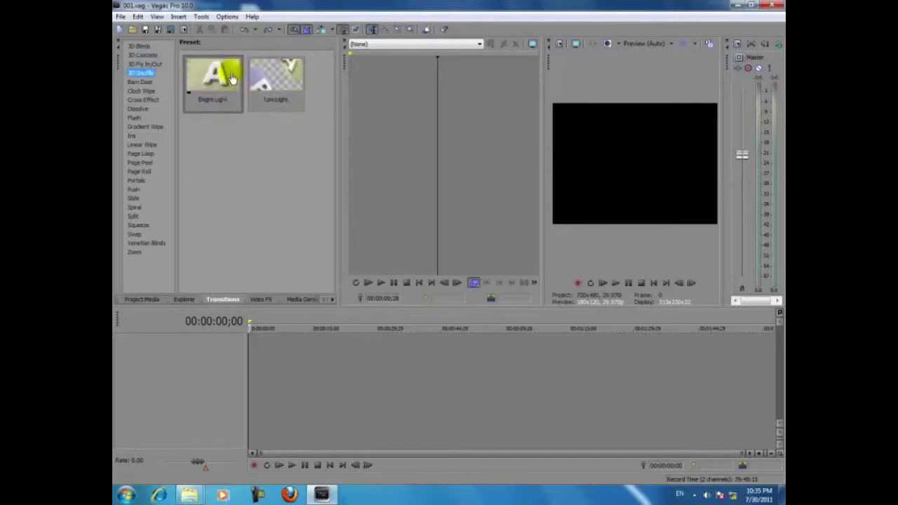
{"action": "key", "text": "Down"}
{"action": "key", "text": "Down"}
{"action": "key", "text": "Down"}
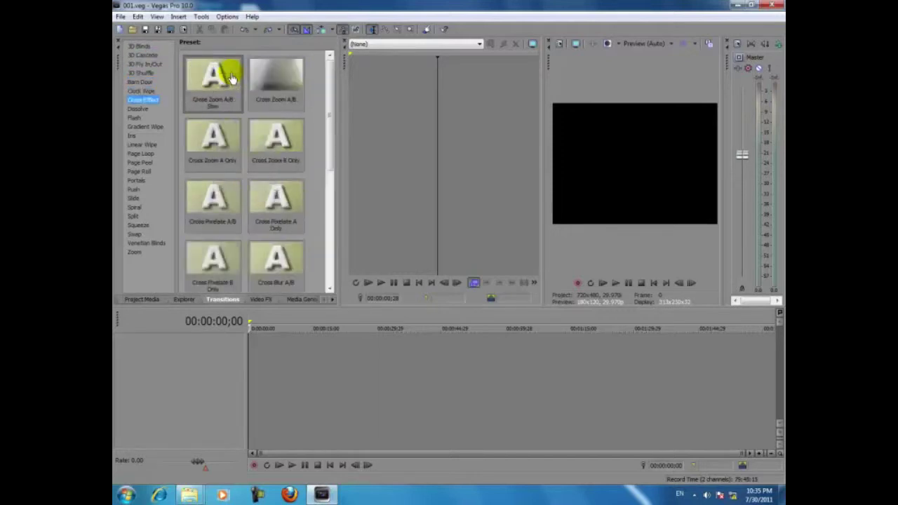
{"action": "key", "text": "Down"}
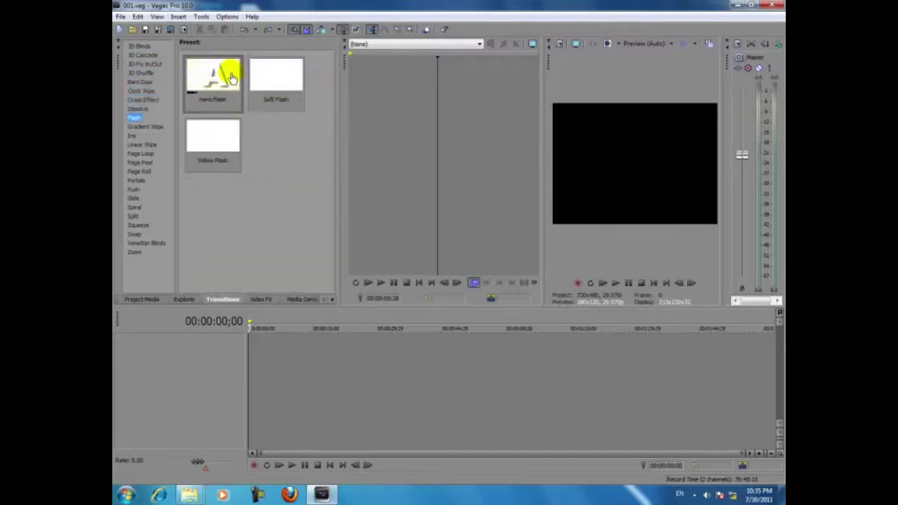
{"action": "key", "text": "Down"}
{"action": "key", "text": "Down"}
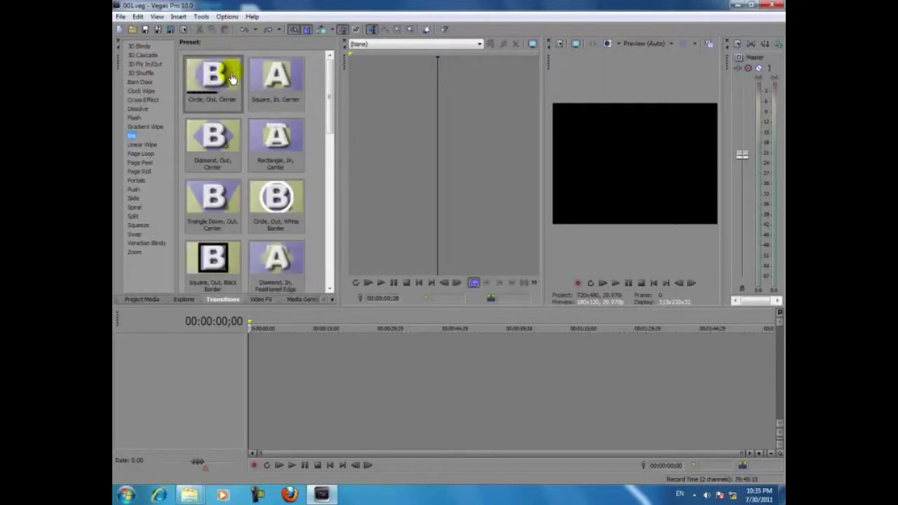
{"action": "key", "text": "Down"}
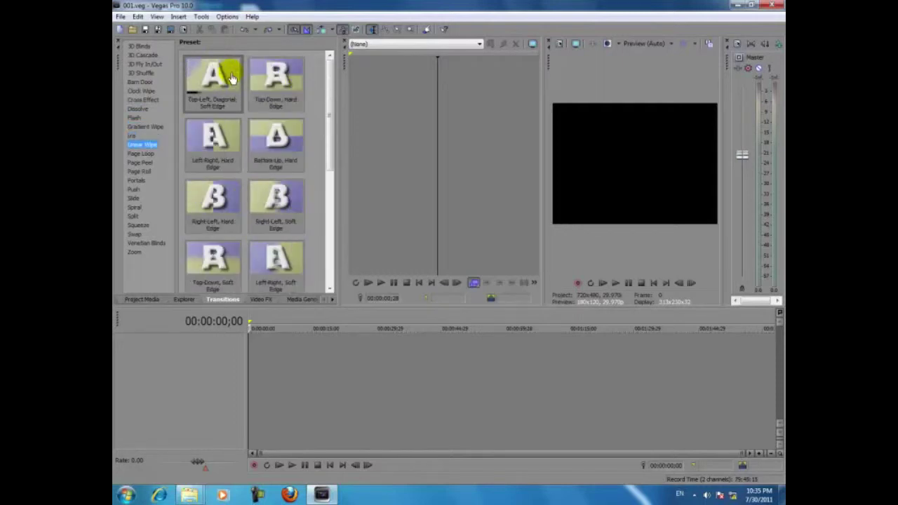
{"action": "key", "text": "Down"}
{"action": "key", "text": "Down"}
{"action": "key", "text": "Down"}
{"action": "key", "text": "Down"}
{"action": "key", "text": "Down"}
{"action": "key", "text": "Down"}
{"action": "key", "text": "Down"}
{"action": "key", "text": "Down"}
{"action": "key", "text": "Down"}
{"action": "key", "text": "Down"}
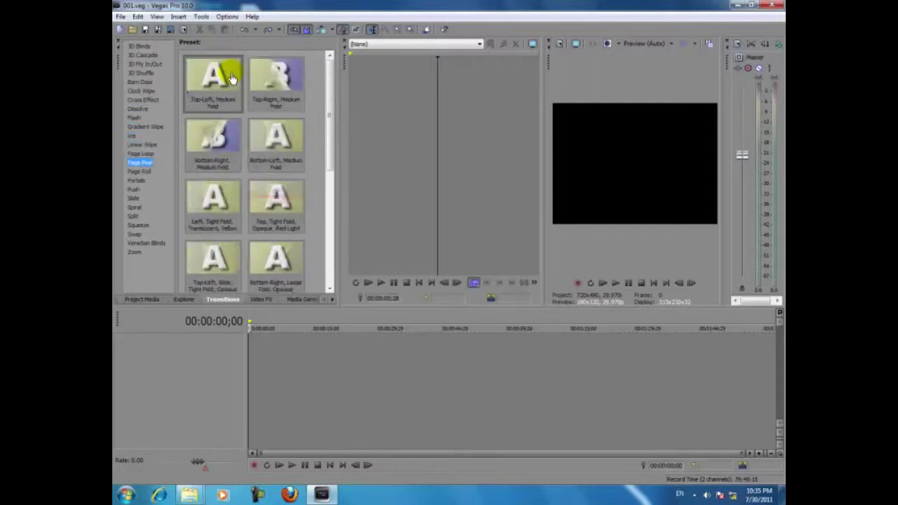
{"action": "key", "text": "Down"}
{"action": "key", "text": "Down"}
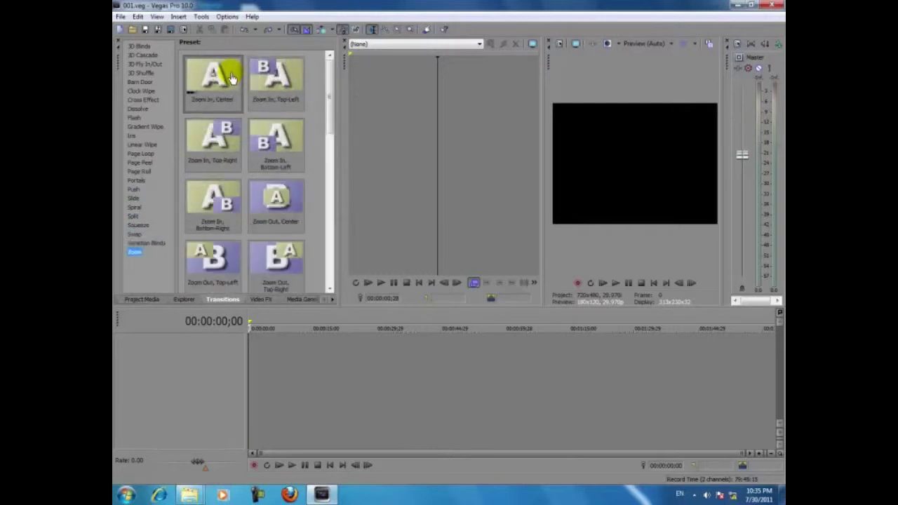
Open the Video FX and examine the presets of several effects, including Black and White, Broadcast Colors, Color Balance, Deform and Convolution Kernel.
{"action": "left_click", "coordinate": [263, 299]}
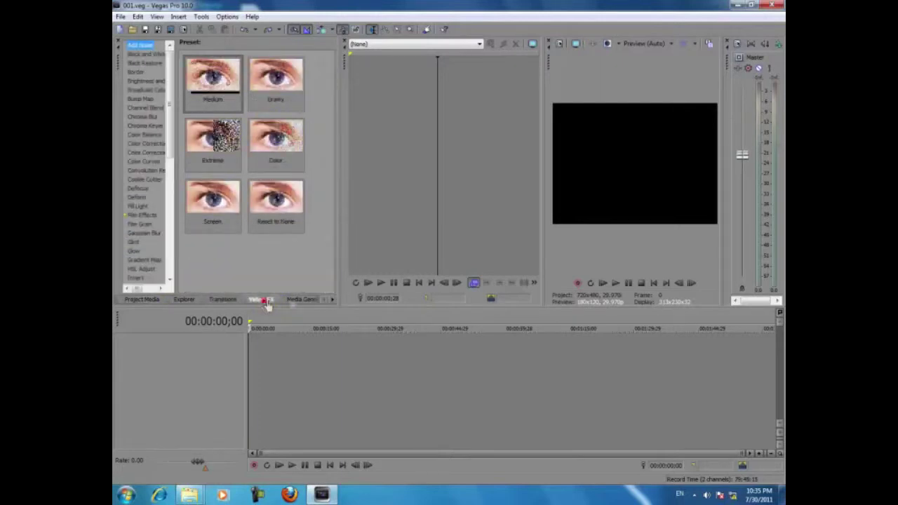
{"action": "left_click", "coordinate": [144, 56]}
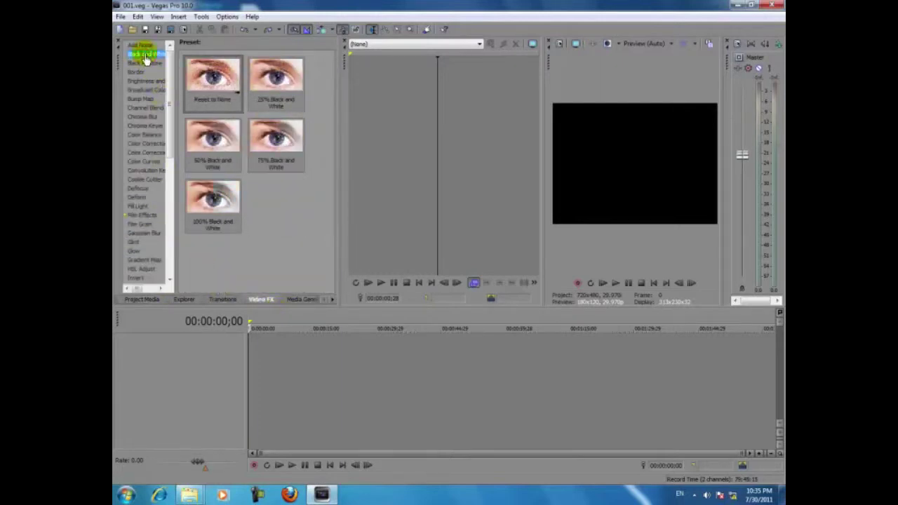
{"action": "left_click", "coordinate": [146, 63]}
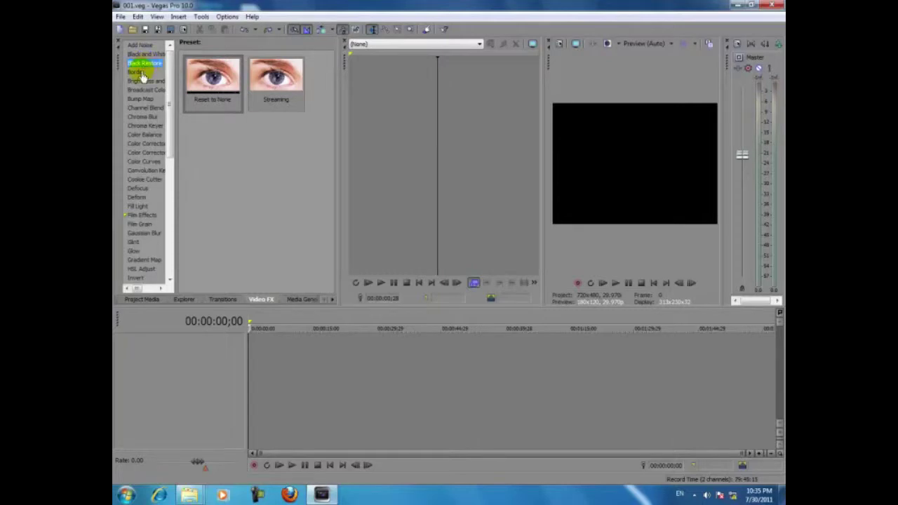
{"action": "left_click", "coordinate": [140, 73]}
{"action": "left_click", "coordinate": [150, 91]}
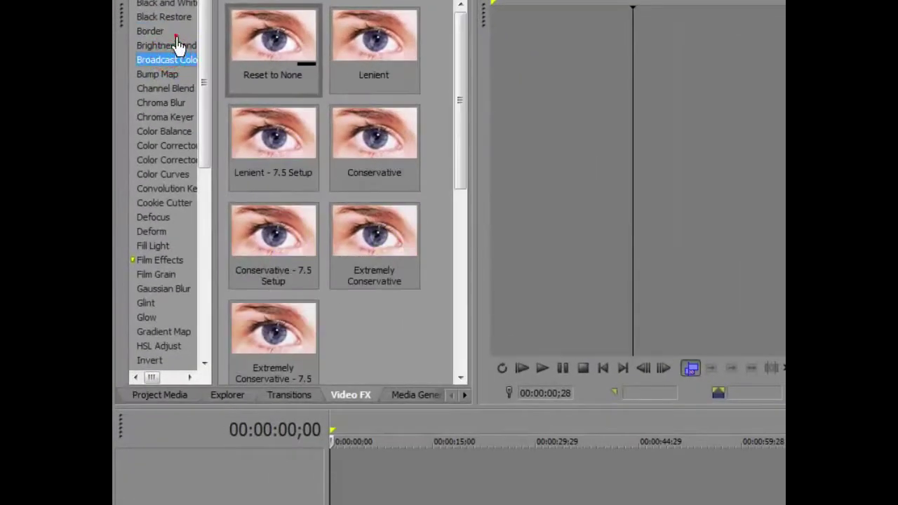
{"action": "left_click", "coordinate": [147, 104]}
{"action": "left_click", "coordinate": [160, 88]}
{"action": "left_click", "coordinate": [162, 132]}
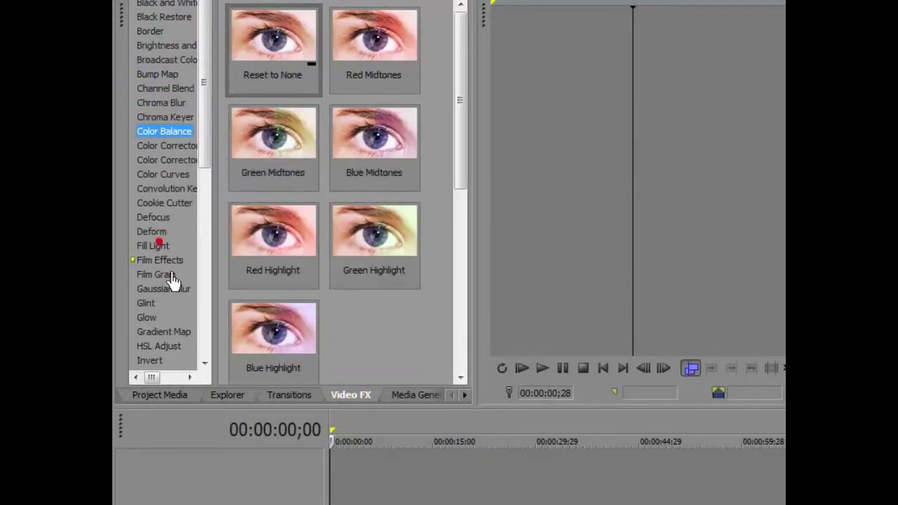
{"action": "left_click", "coordinate": [160, 230]}
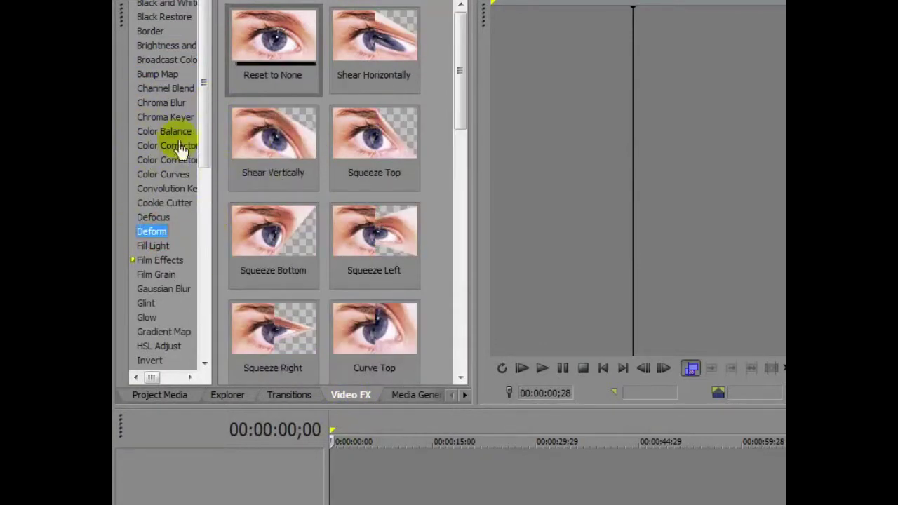
{"action": "left_click", "coordinate": [176, 188]}
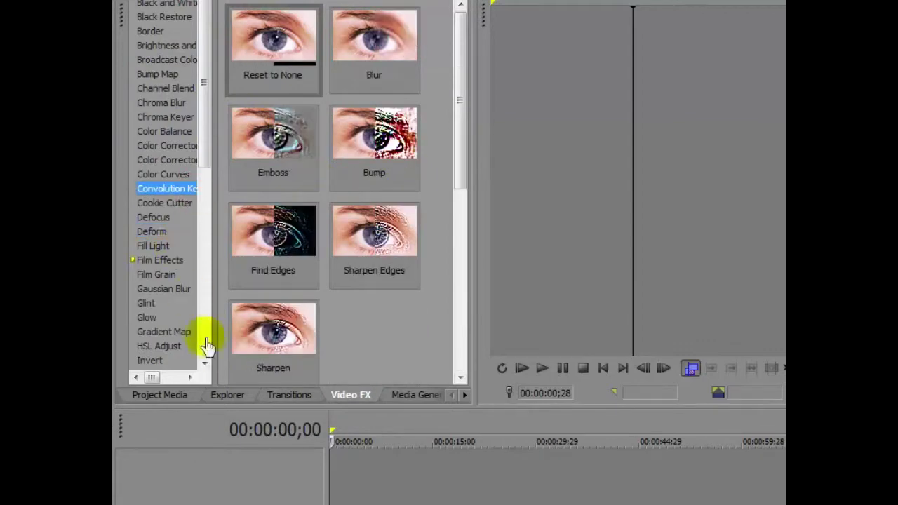
Open the Media Generators and examine the Checkerboard presets, such as Large Tiles, Small Tiles and Fence.
{"action": "left_click", "coordinate": [425, 399]}
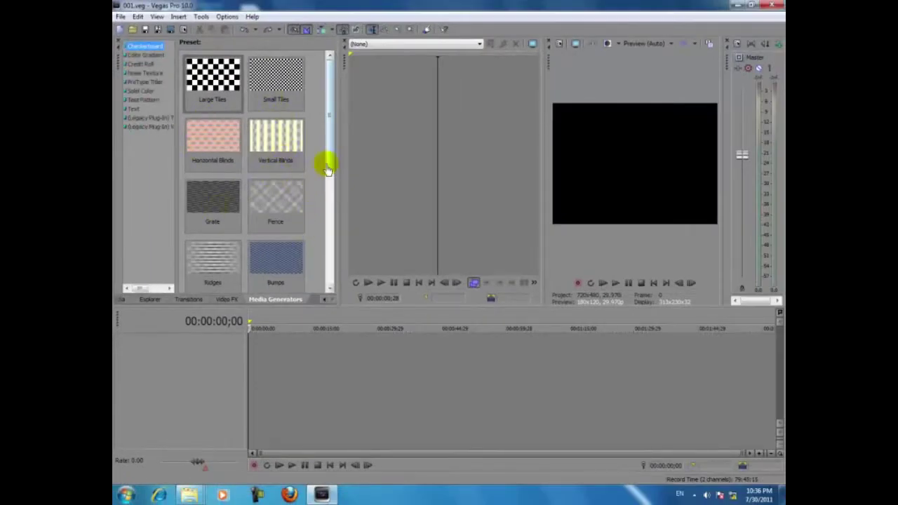
{"action": "left_click_drag", "start_coordinate": [337, 163], "coordinate": [329, 91]}
{"action": "scroll", "coordinate": [330, 88], "scroll_direction": "down", "scroll_amount": 5}
{"action": "scroll", "coordinate": [330, 88], "scroll_direction": "up", "scroll_amount": 5}
{"action": "left_click", "coordinate": [214, 98]}
{"action": "left_click", "coordinate": [260, 84]}
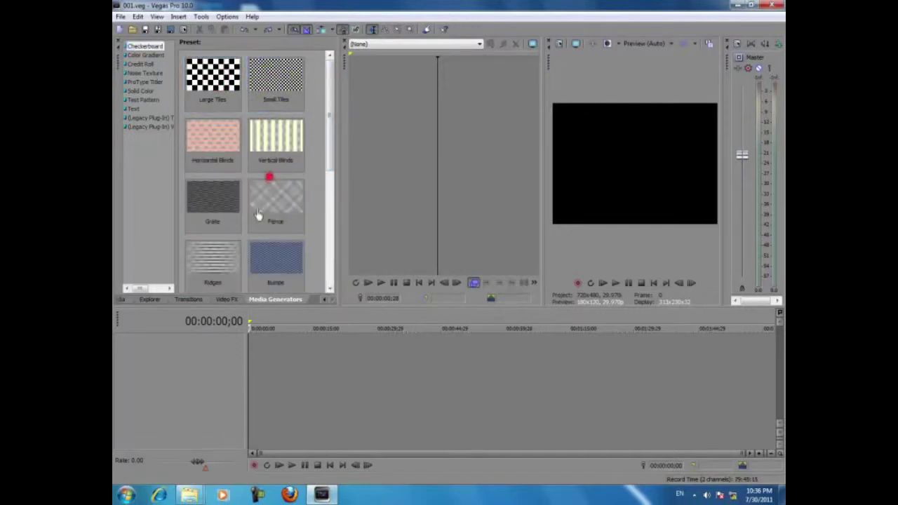
{"action": "scroll", "coordinate": [256, 208], "scroll_direction": "down", "scroll_amount": 3}
Examine the Color Gradient, Credit Roll, Noise Texture and ProType Titler generator presets, selecting Standard Noise.
{"action": "left_click", "coordinate": [145, 54]}
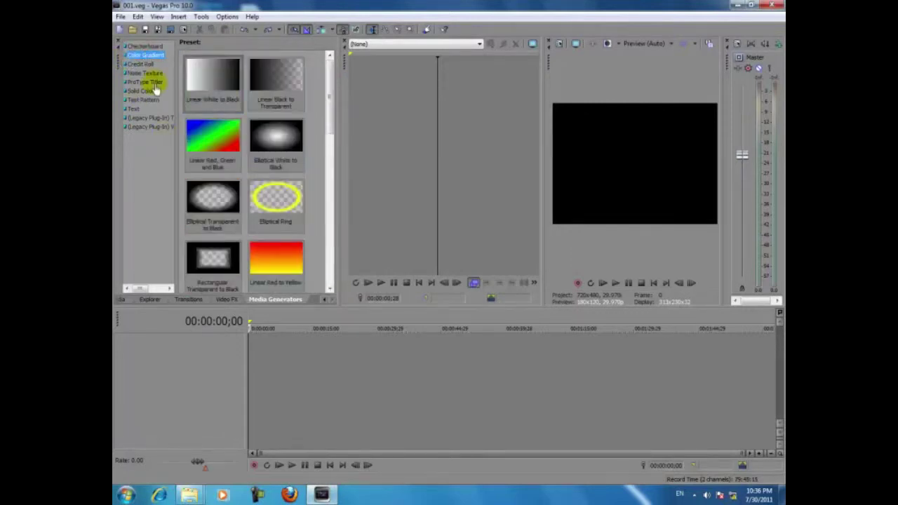
{"action": "left_click", "coordinate": [141, 65]}
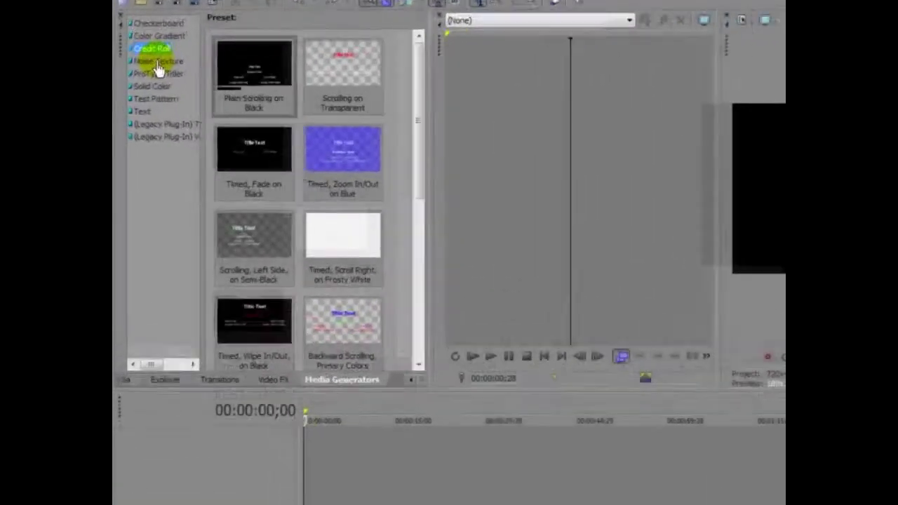
{"action": "left_click", "coordinate": [144, 73]}
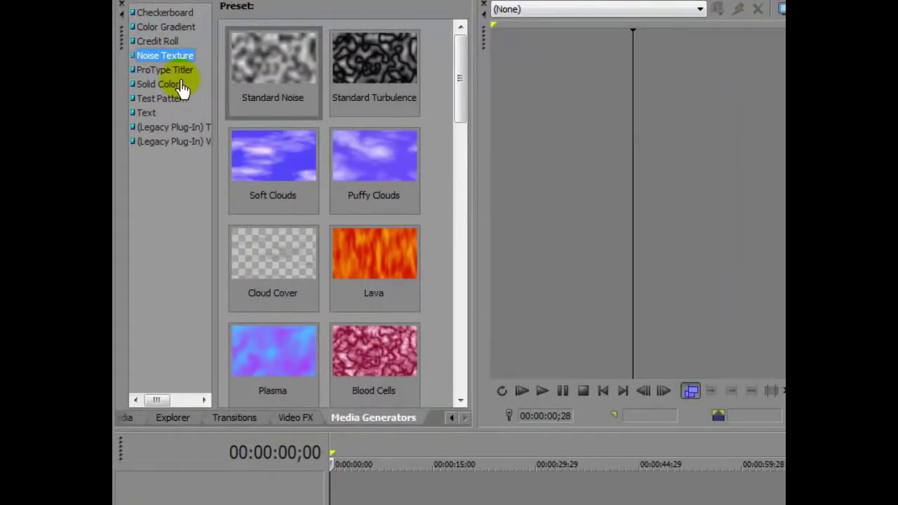
{"action": "left_click", "coordinate": [312, 63]}
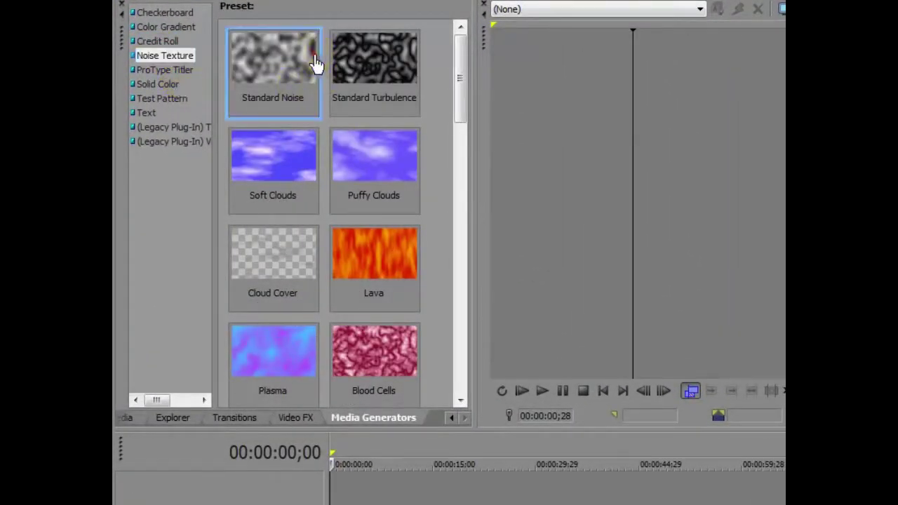
{"action": "left_click", "coordinate": [166, 71]}
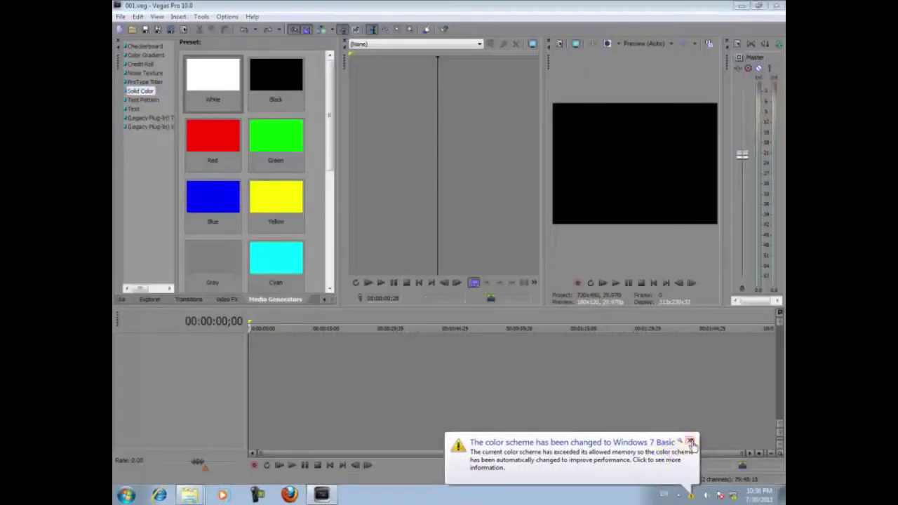
Dismiss the color scheme notification and examine the Test Pattern, Text, Legacy Plug-In and Checkerboard generator presets.
{"action": "left_click", "coordinate": [690, 442]}
{"action": "left_click", "coordinate": [146, 100]}
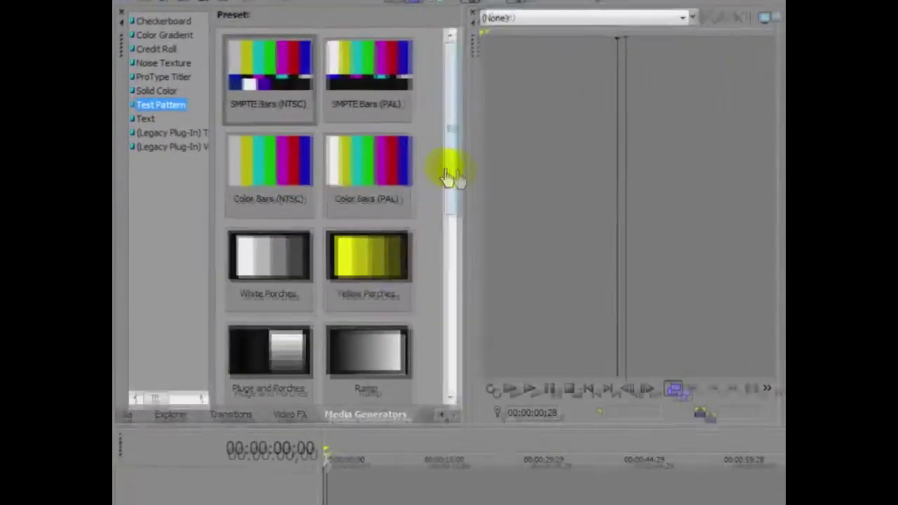
{"action": "left_click_drag", "start_coordinate": [329, 141], "coordinate": [329, 225]}
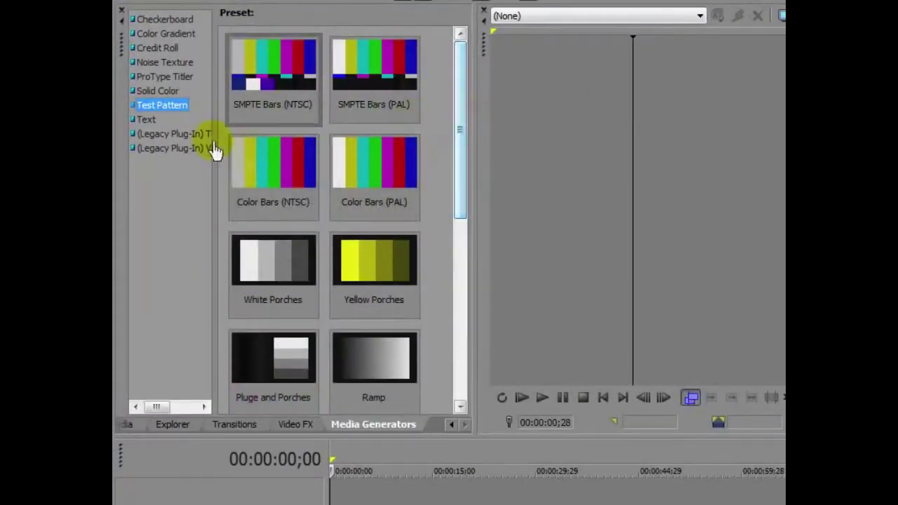
{"action": "left_click", "coordinate": [146, 121]}
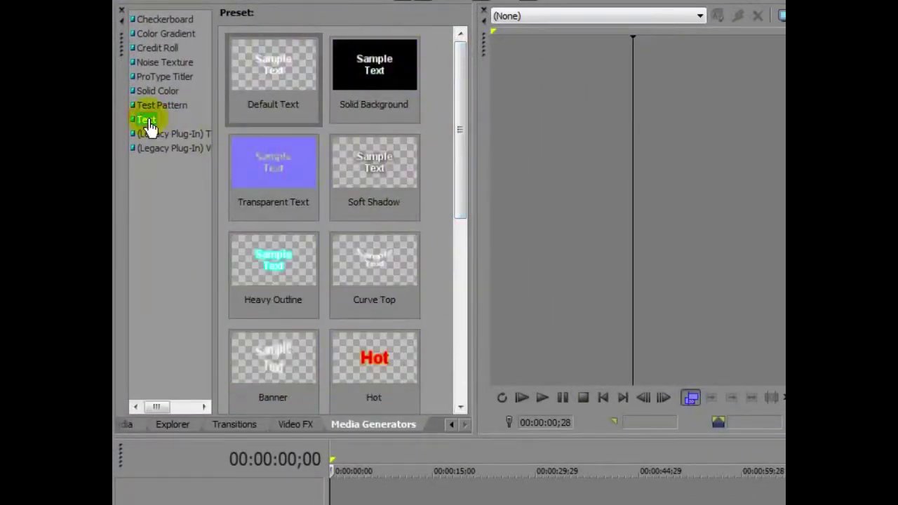
{"action": "left_click", "coordinate": [162, 134]}
{"action": "left_click", "coordinate": [172, 156]}
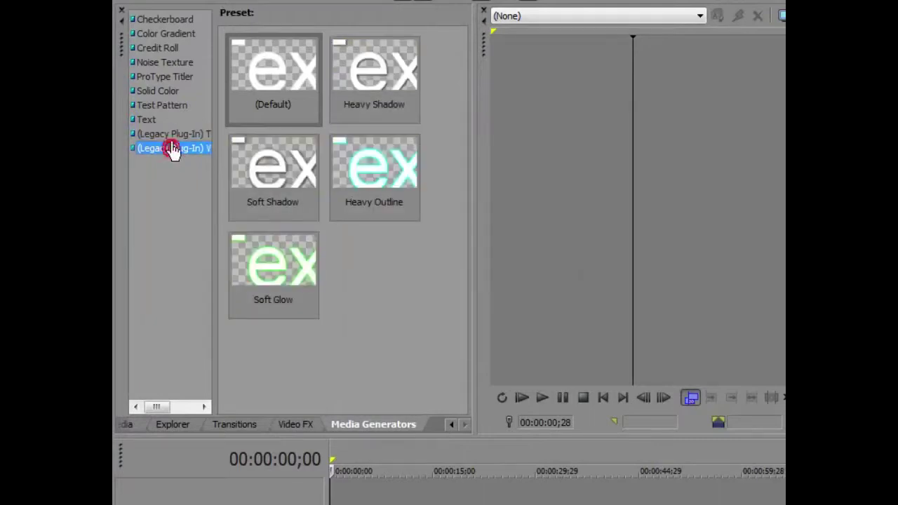
{"action": "left_click", "coordinate": [160, 22]}
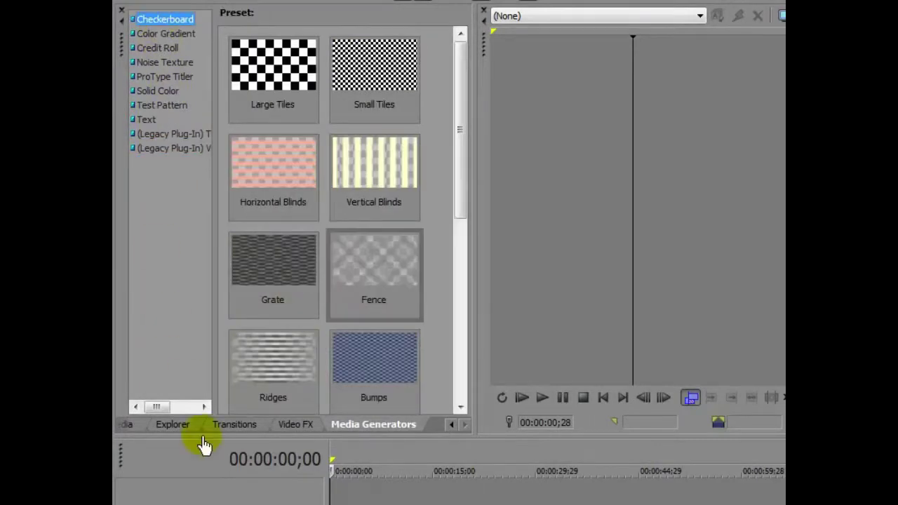
Show the Project Media clips and place the timeline cursor at 00:00:35;16.
{"action": "left_click", "coordinate": [162, 425]}
{"action": "left_click", "coordinate": [123, 426]}
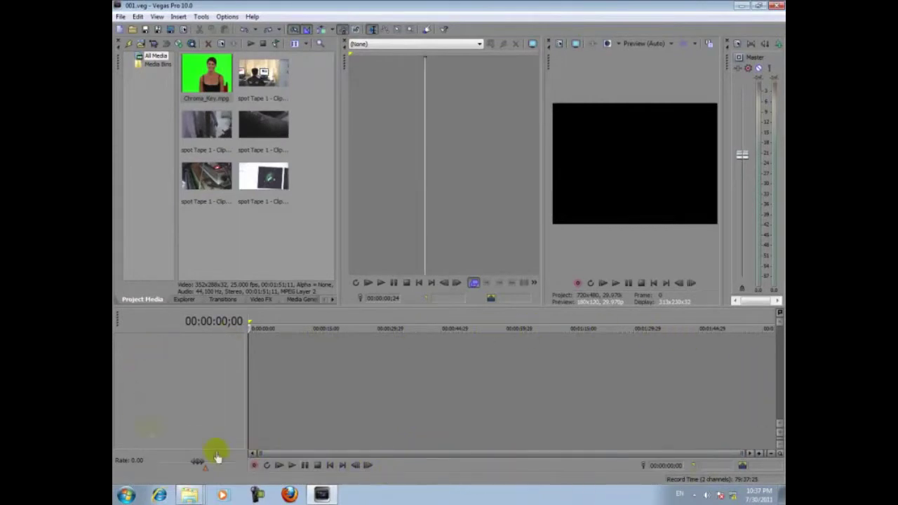
{"action": "left_click", "coordinate": [158, 17]}
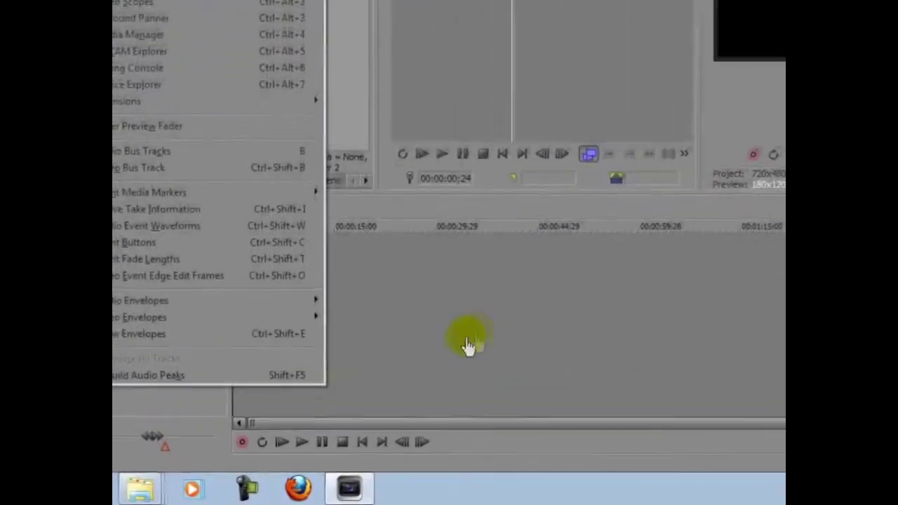
{"action": "left_click", "coordinate": [470, 344]}
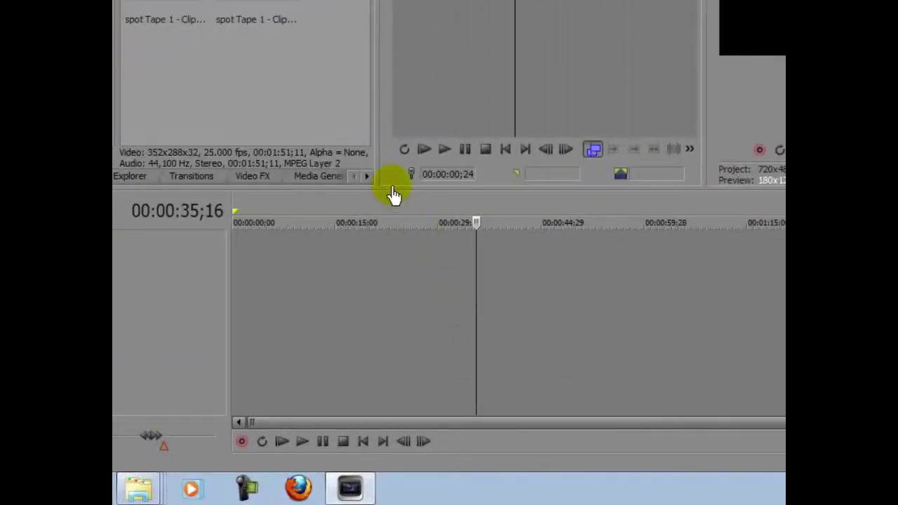
Stretch the upper windows down over the timeline, and bring the timeline back by applying the Default Layout.
{"action": "left_click_drag", "start_coordinate": [395, 188], "coordinate": [359, 489]}
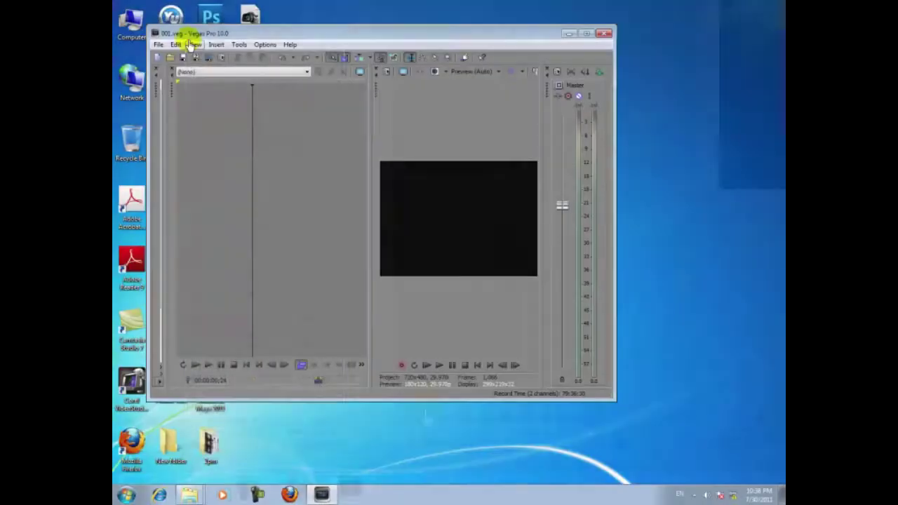
{"action": "left_click", "coordinate": [193, 44]}
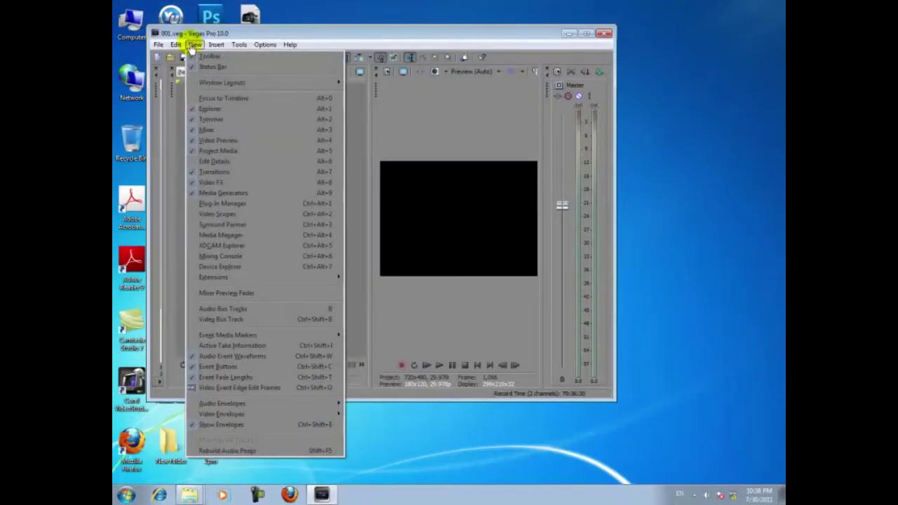
{"action": "mouse_move", "coordinate": [277, 87]}
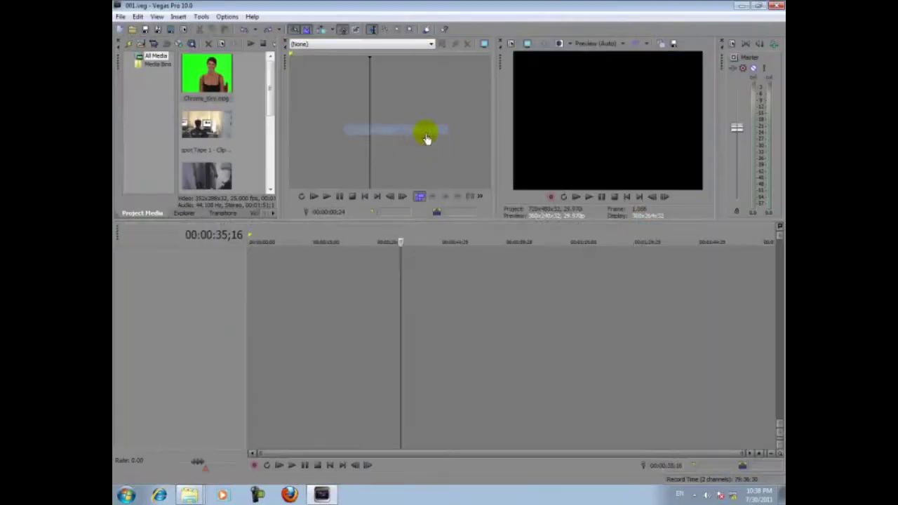
{"action": "left_click", "coordinate": [421, 130]}
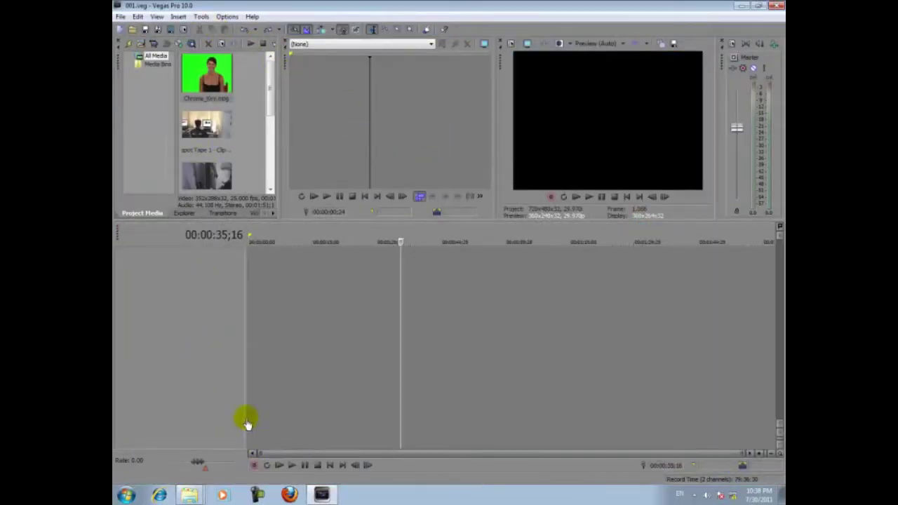
Widen the track list slightly, make the upper windows taller, and enlarge the Video Preview and Project Media at the Trimmer's expense.
{"action": "left_click_drag", "start_coordinate": [247, 419], "coordinate": [254, 393]}
{"action": "left_click_drag", "start_coordinate": [322, 226], "coordinate": [315, 273]}
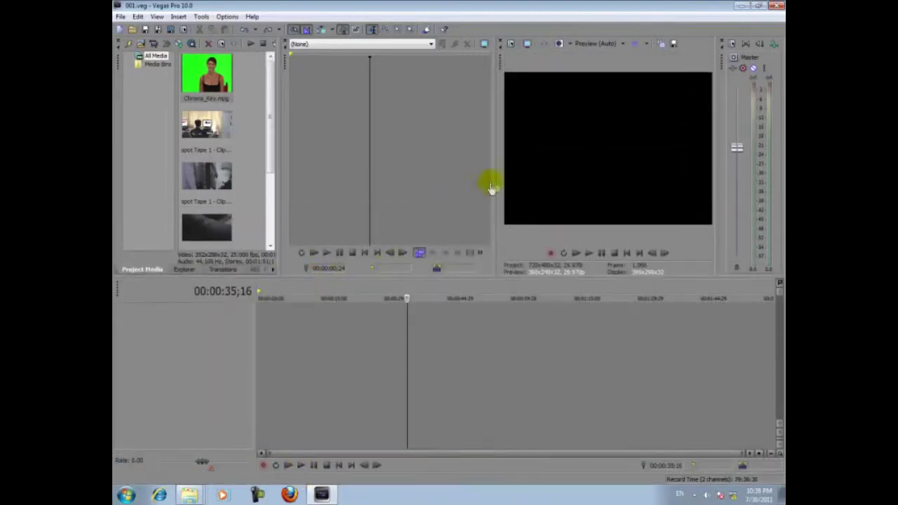
{"action": "left_click_drag", "start_coordinate": [494, 181], "coordinate": [221, 176]}
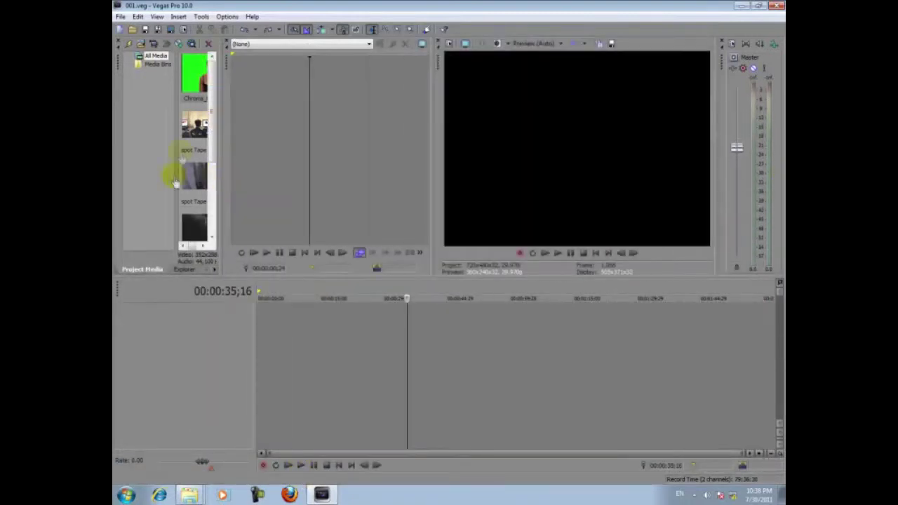
{"action": "left_click_drag", "start_coordinate": [226, 67], "coordinate": [252, 64]}
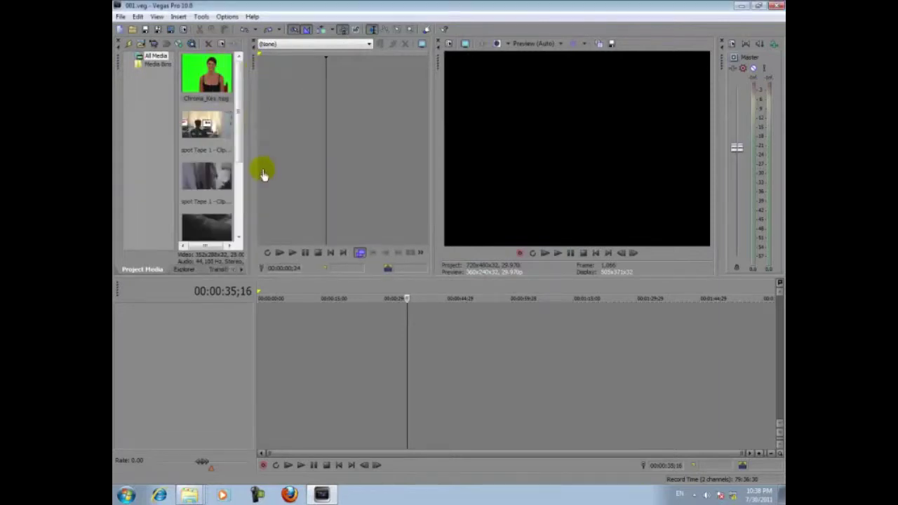
{"action": "left_click_drag", "start_coordinate": [244, 157], "coordinate": [316, 150]}
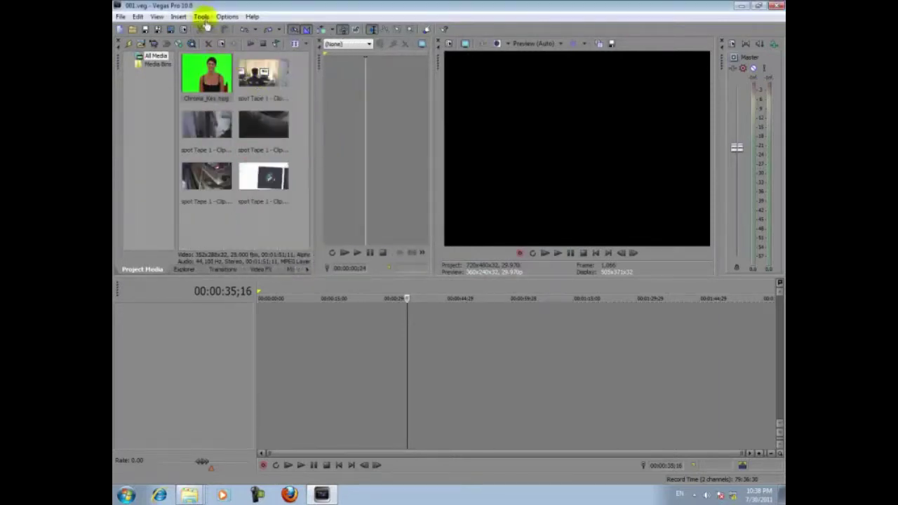
Reset the resized upper windows to the Default Layout.
{"action": "left_click", "coordinate": [157, 16]}
{"action": "mouse_move", "coordinate": [186, 62]}
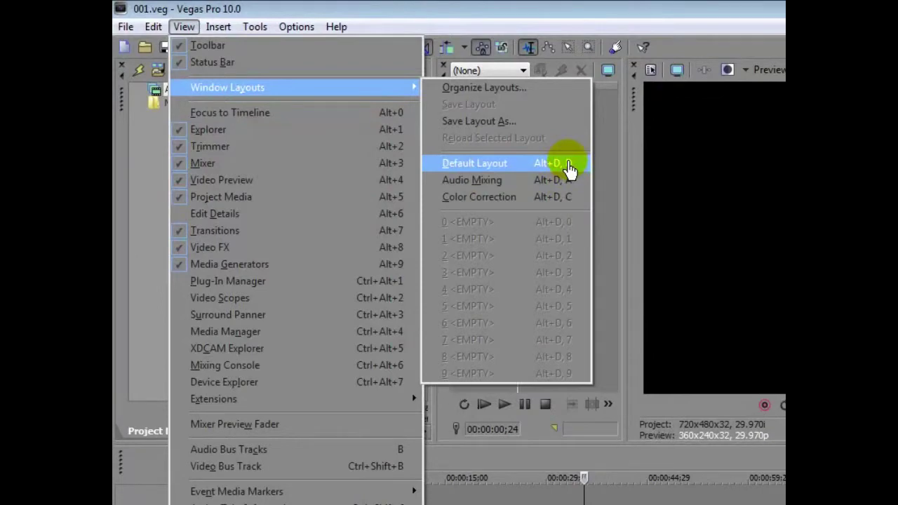
{"action": "left_click", "coordinate": [569, 164]}
Switch the window layout to Audio Mixing to show the Mixing Console.
{"action": "left_click", "coordinate": [303, 27]}
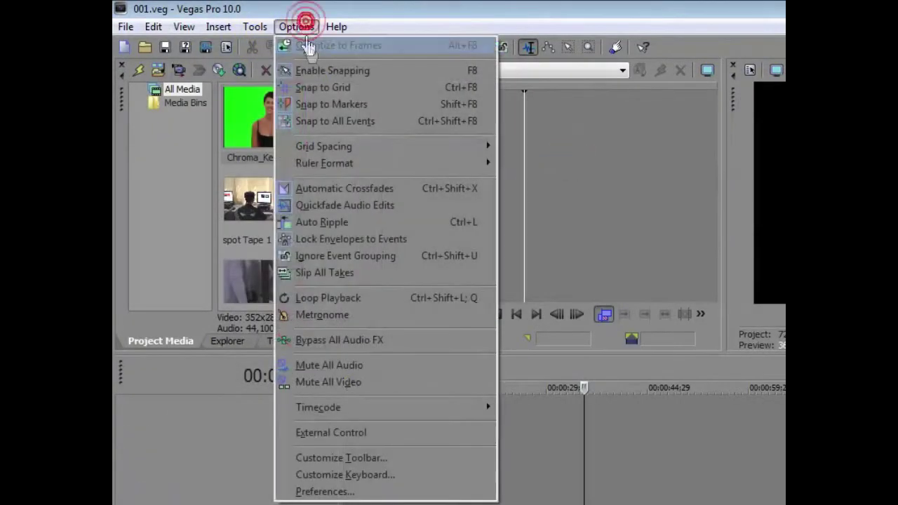
{"action": "mouse_move", "coordinate": [184, 27]}
{"action": "mouse_move", "coordinate": [211, 87]}
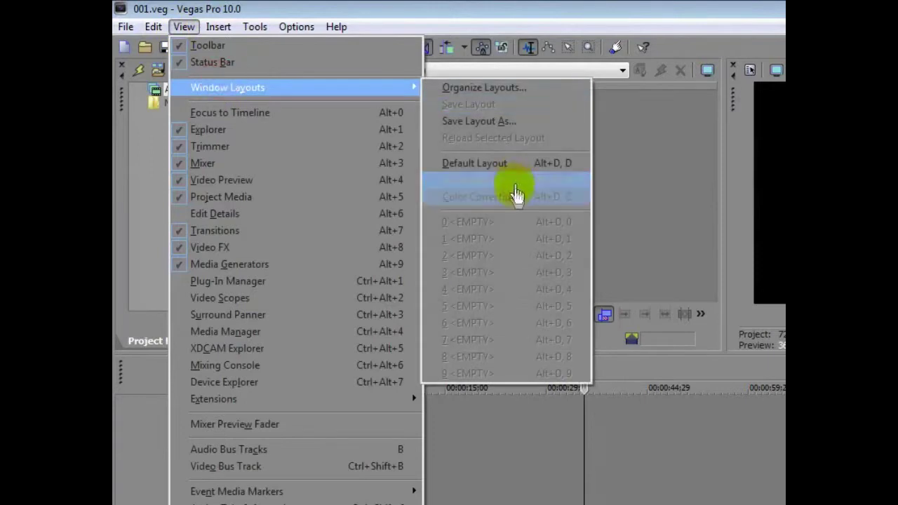
{"action": "left_click", "coordinate": [511, 183]}
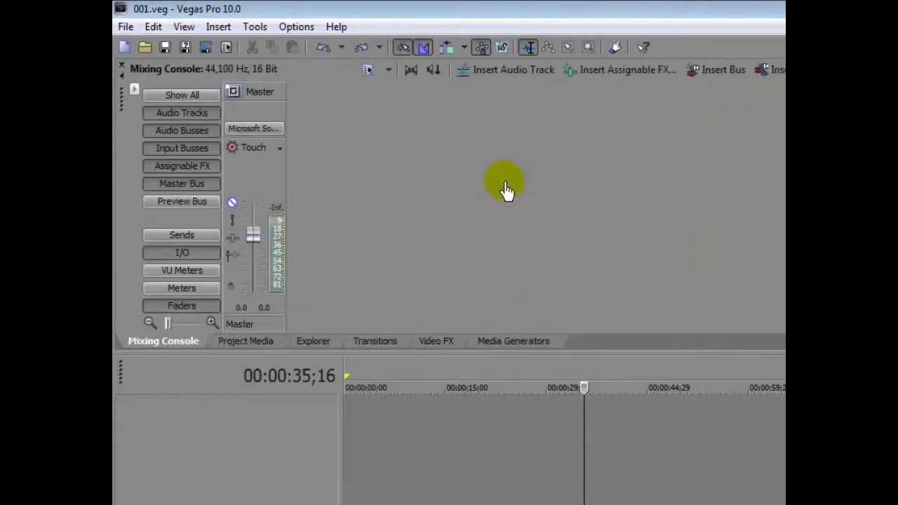
Switch the window layout to the one that shows the Vectorscope beside the Project Media.
{"action": "left_click", "coordinate": [181, 26]}
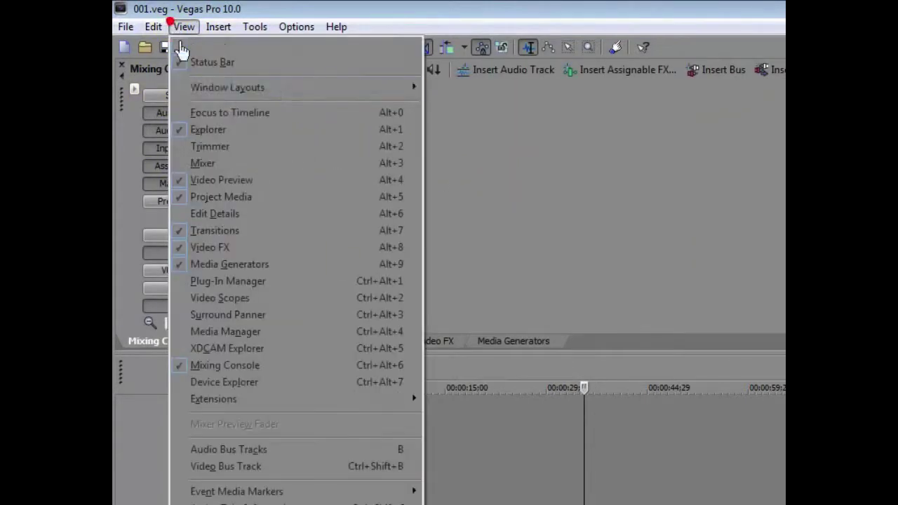
{"action": "mouse_move", "coordinate": [245, 90]}
{"action": "left_click", "coordinate": [511, 203]}
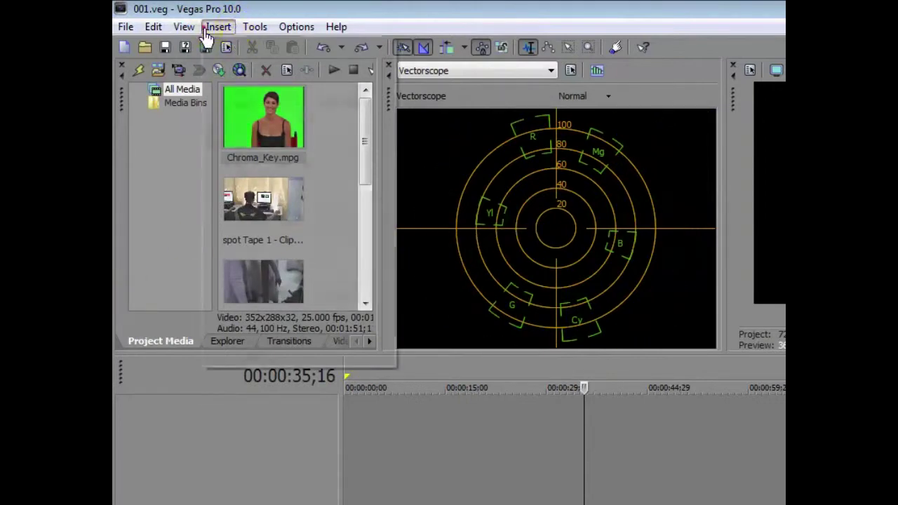
Bring back the Trimmer and Video Preview arrangement by applying the Default Layout.
{"action": "left_click", "coordinate": [198, 27]}
{"action": "left_click", "coordinate": [261, 90]}
{"action": "left_click", "coordinate": [471, 161]}
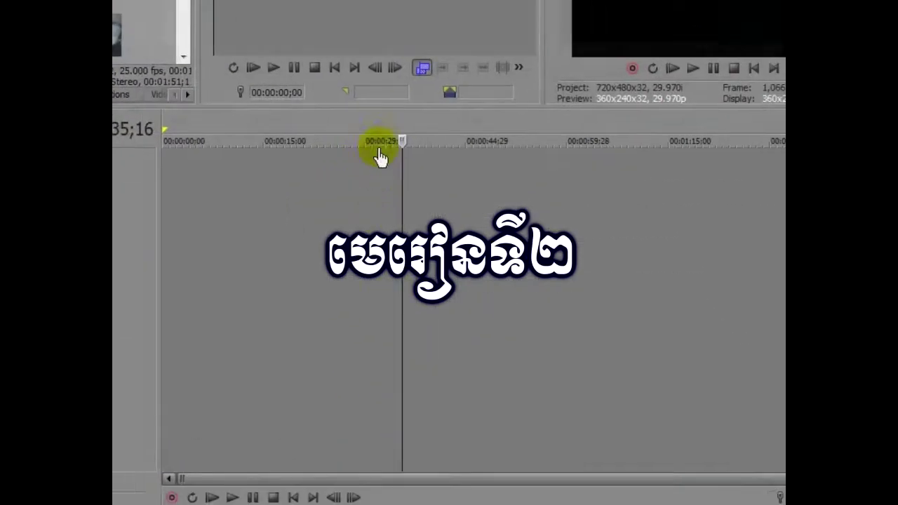
Return the timeline cursor to the start of the project and save the project.
{"action": "key", "text": "space"}
{"action": "left_click", "coordinate": [581, 390]}
{"action": "key", "text": "space"}
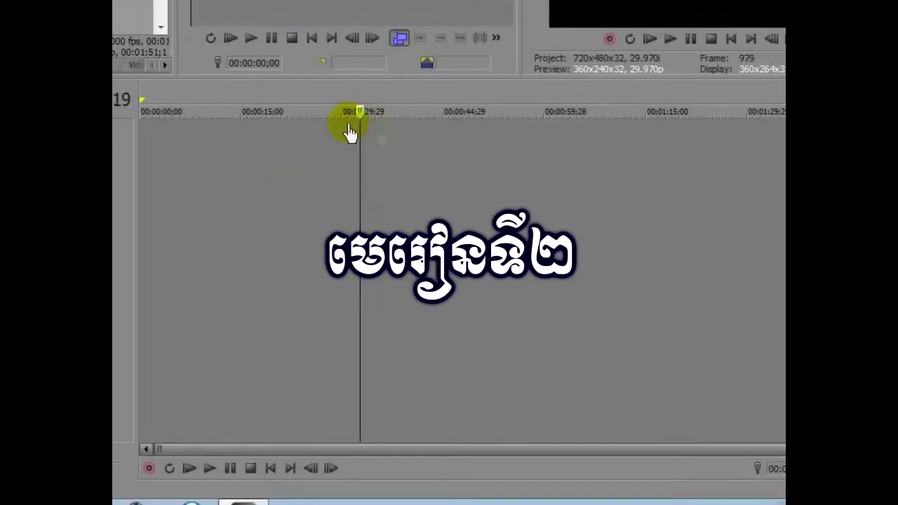
{"action": "key", "text": "ctrl+Home"}
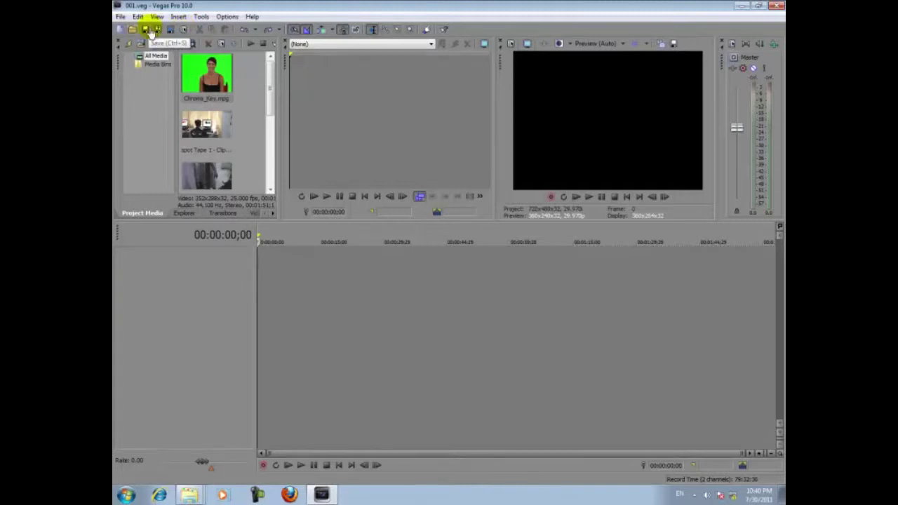
{"action": "left_click", "coordinate": [147, 30]}
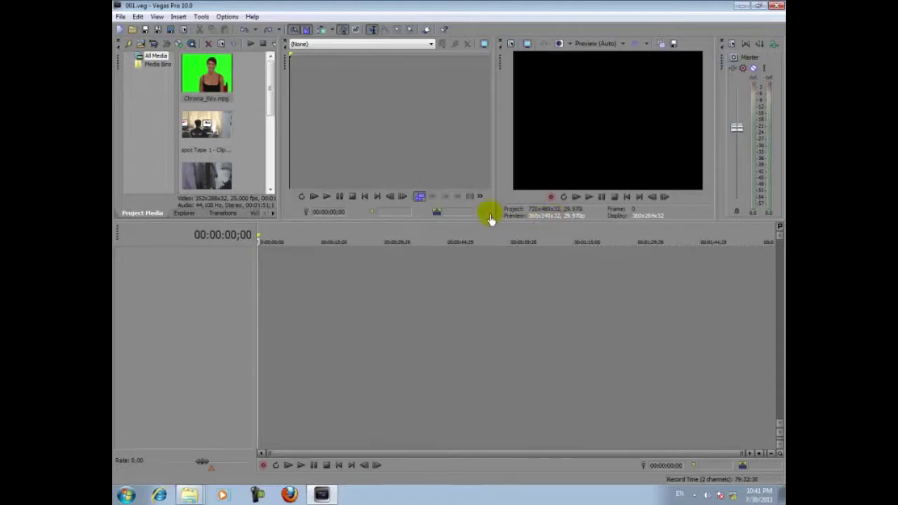
Make the upper windows taller, try widening the Video Preview over the Trimmer, and restore the Trimmer's width.
{"action": "left_click_drag", "start_coordinate": [493, 225], "coordinate": [489, 385]}
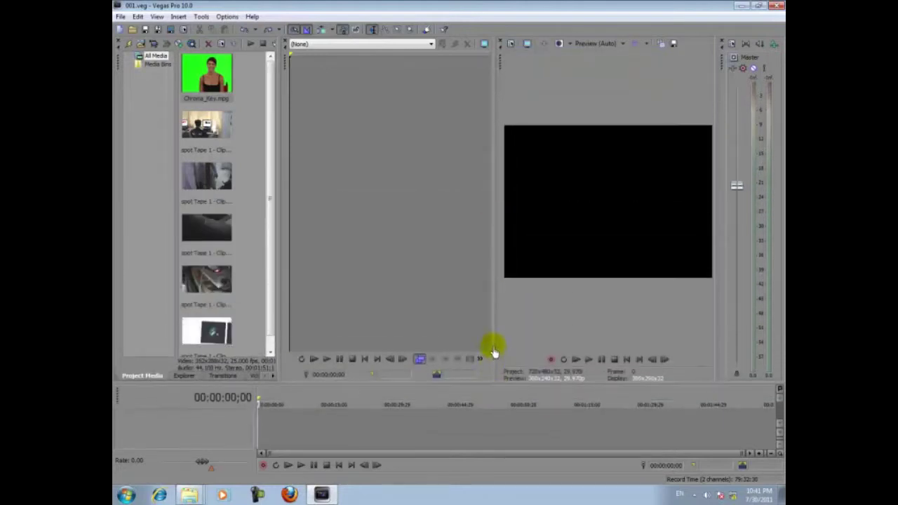
{"action": "left_click_drag", "start_coordinate": [397, 340], "coordinate": [271, 334]}
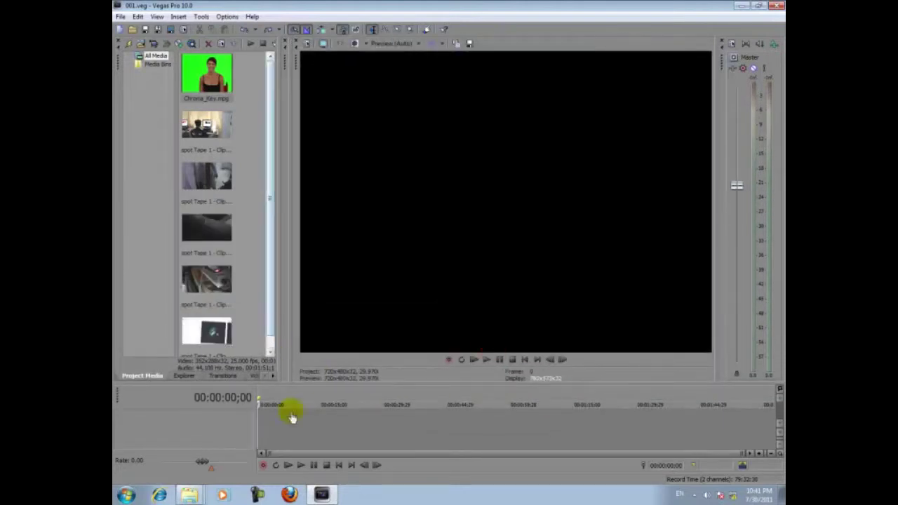
{"action": "left_click_drag", "start_coordinate": [292, 358], "coordinate": [461, 367]}
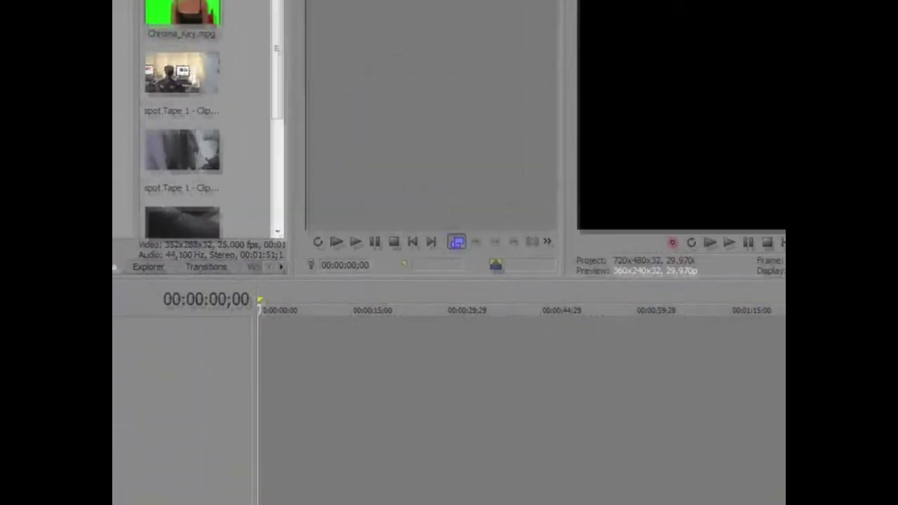
Open the Project Properties and set the video template to PAL DV (720x576, 25.000 fps).
{"action": "key", "text": "alt+Return"}
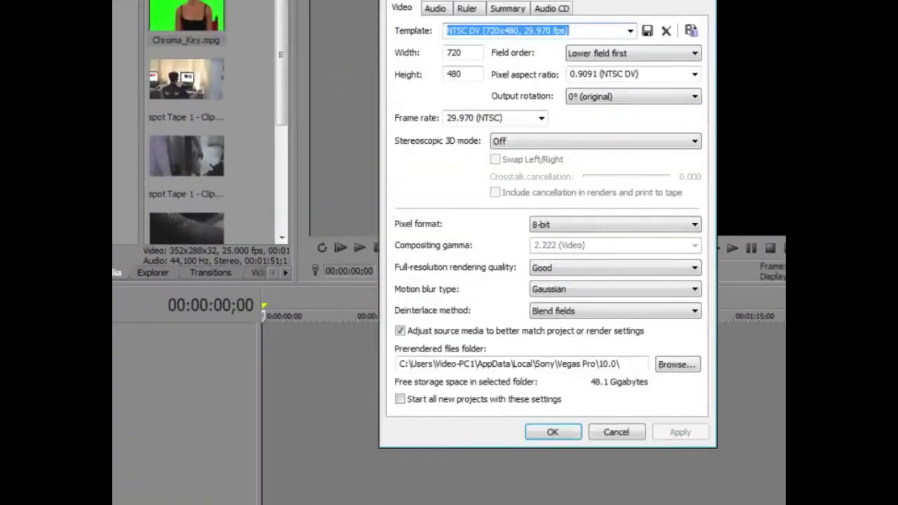
{"action": "left_click_drag", "start_coordinate": [430, 0], "coordinate": [386, 45]}
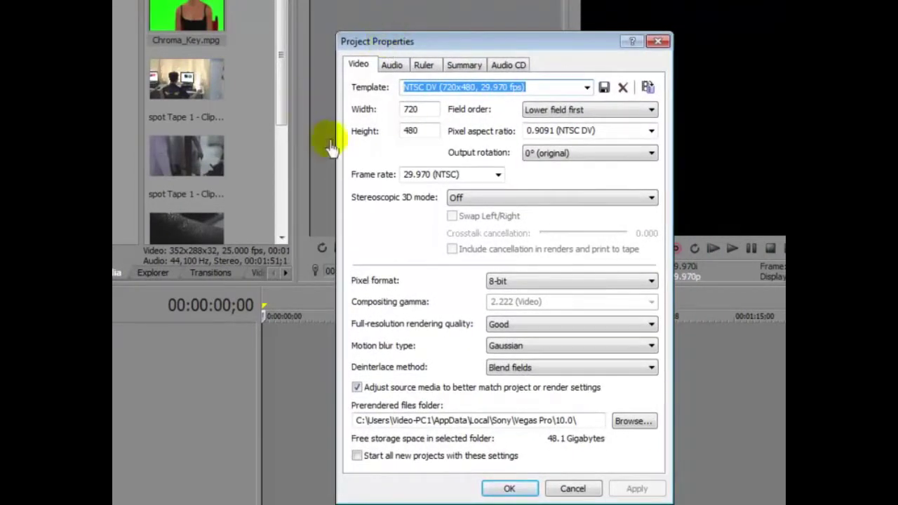
{"action": "left_click", "coordinate": [586, 87]}
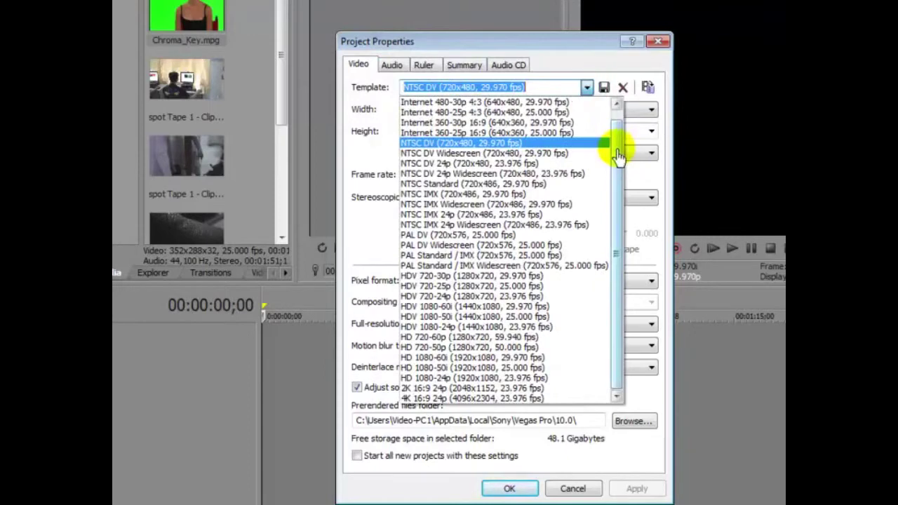
{"action": "left_click", "coordinate": [617, 144]}
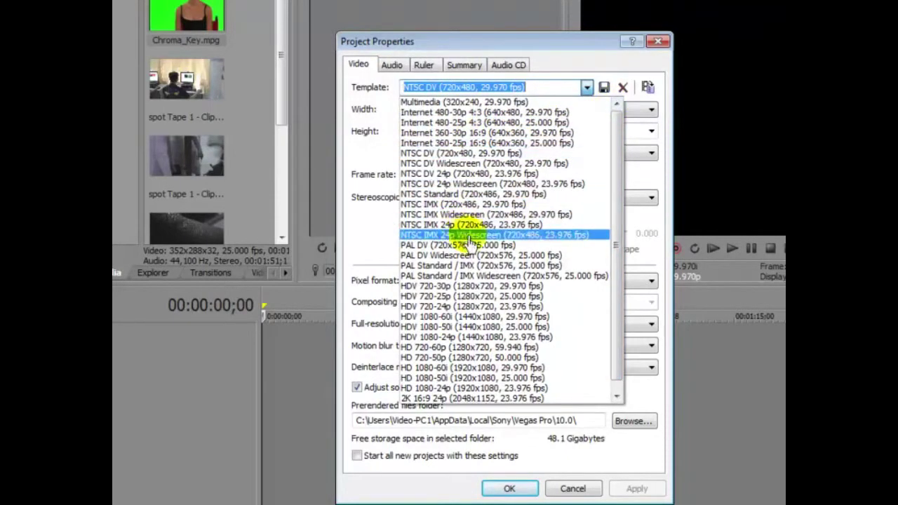
{"action": "scroll", "coordinate": [460, 242], "scroll_direction": "down", "scroll_amount": 1}
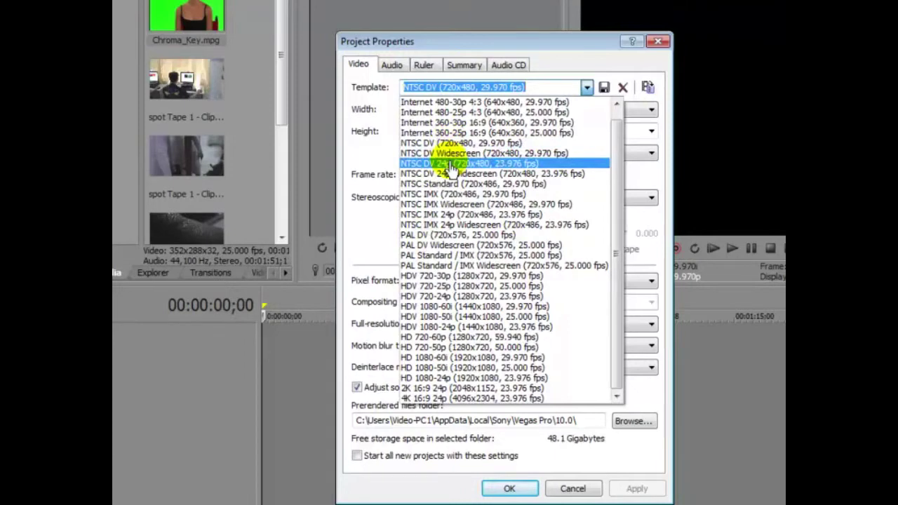
{"action": "scroll", "coordinate": [517, 259], "scroll_direction": "up", "scroll_amount": 1}
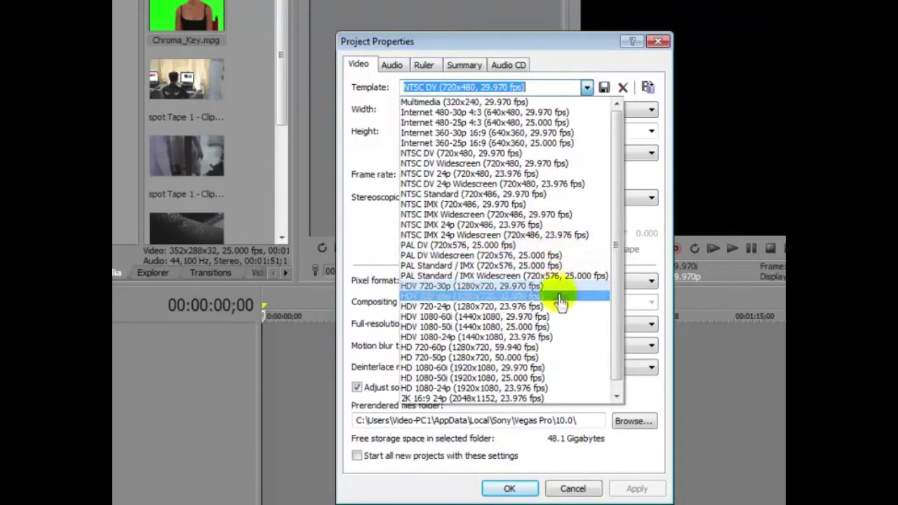
{"action": "scroll", "coordinate": [554, 375], "scroll_direction": "down", "scroll_amount": 1}
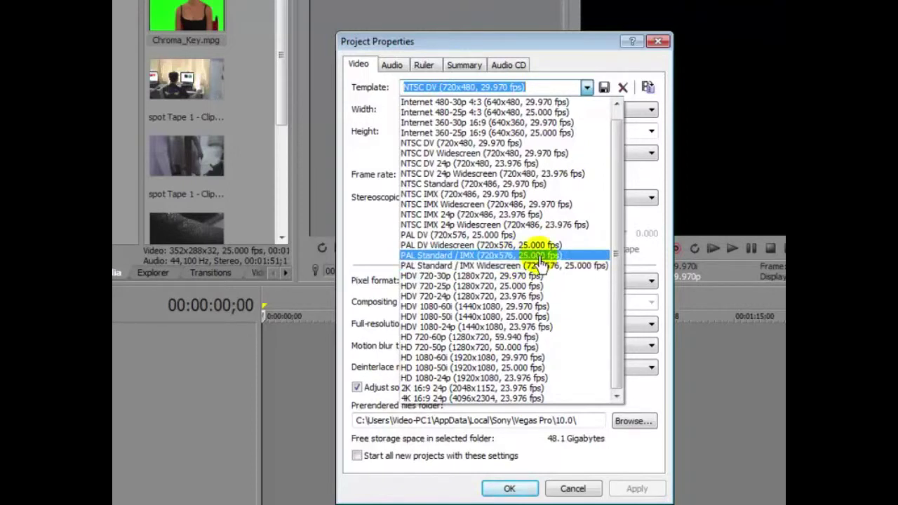
{"action": "left_click", "coordinate": [511, 236]}
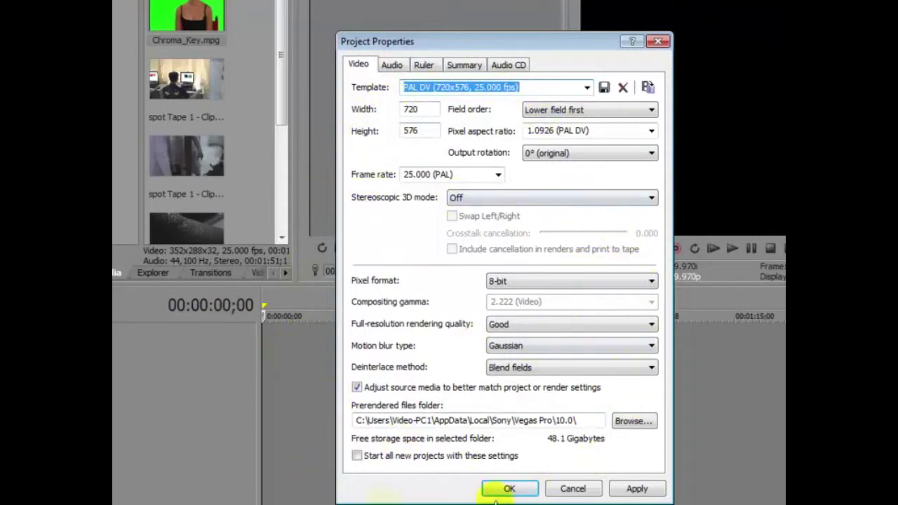
Review the template's width, height, field order and pixel aspect ratio in the project's video properties.
{"action": "double_click", "coordinate": [418, 112]}
{"action": "double_click", "coordinate": [413, 131]}
{"action": "left_click", "coordinate": [583, 109]}
{"action": "left_click", "coordinate": [582, 106]}
{"action": "left_click", "coordinate": [597, 139]}
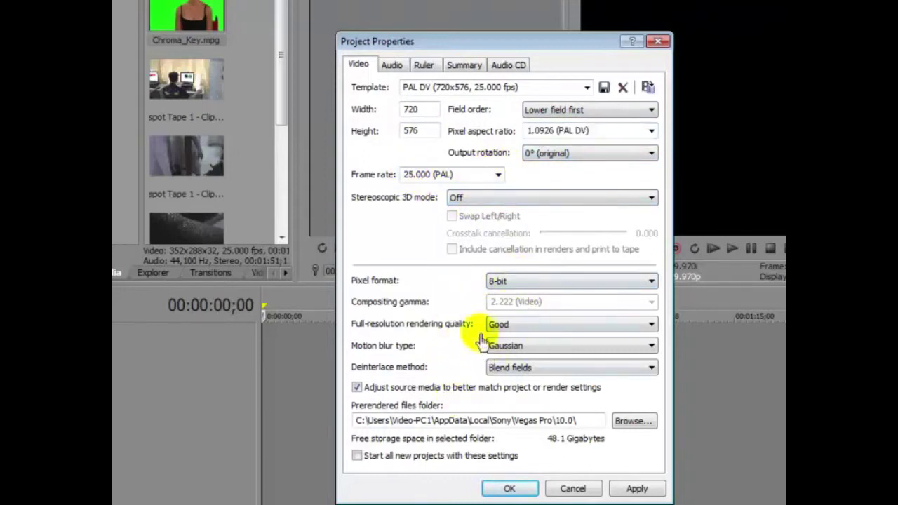
Look through the full-resolution rendering quality options, try Best, and set the quality back to Good.
{"action": "left_click", "coordinate": [519, 327]}
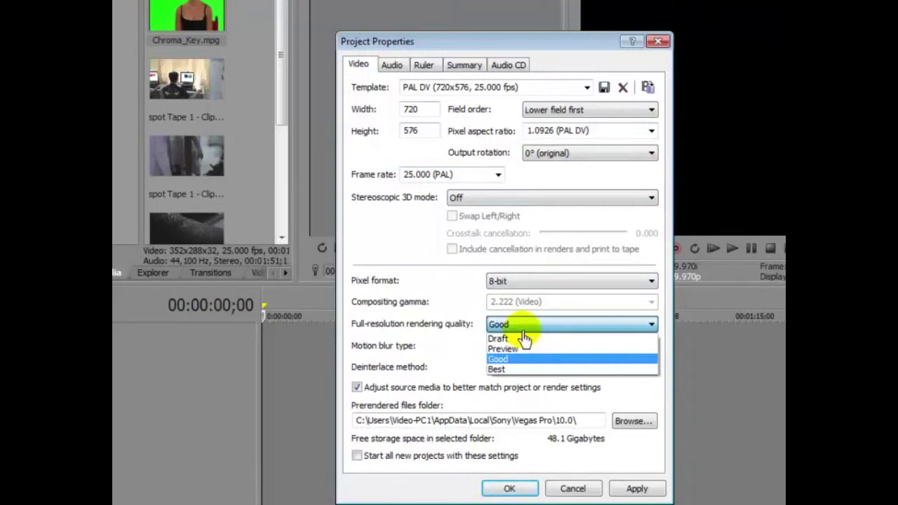
{"action": "left_click", "coordinate": [377, 335]}
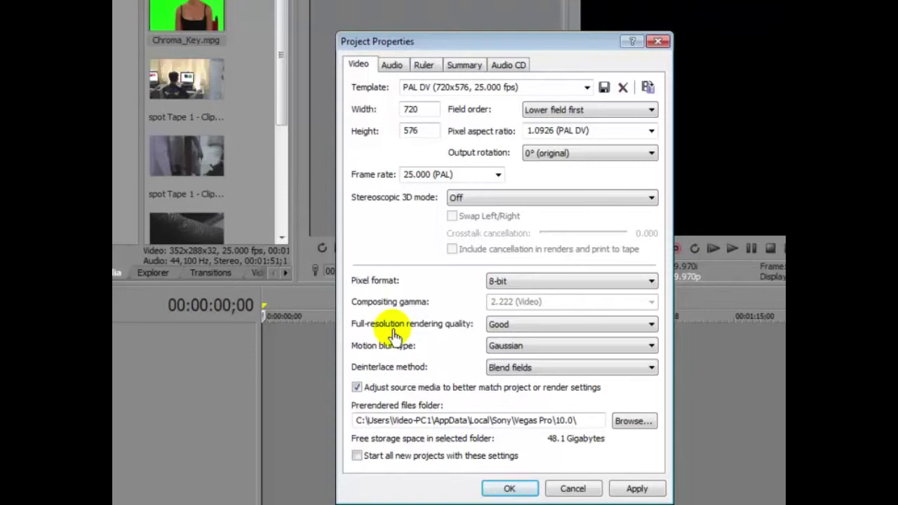
{"action": "left_click", "coordinate": [495, 324]}
{"action": "left_click", "coordinate": [499, 364]}
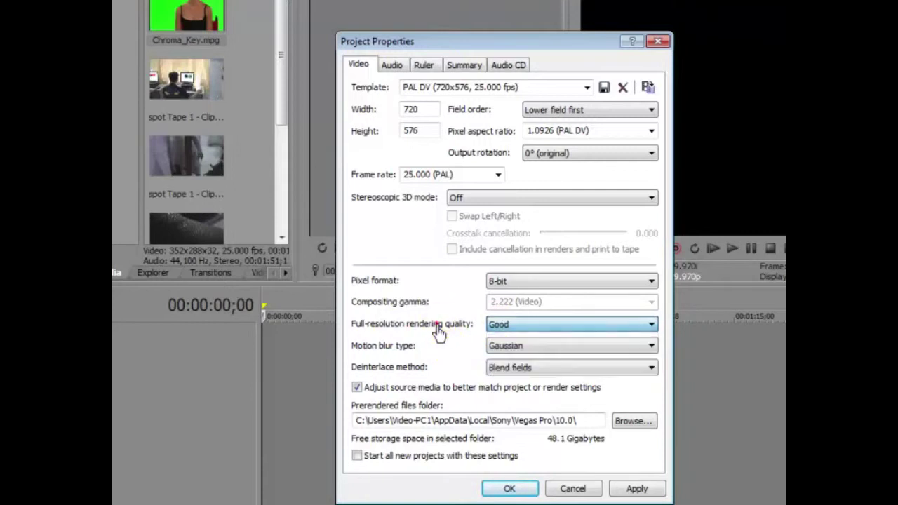
{"action": "left_click", "coordinate": [562, 324]}
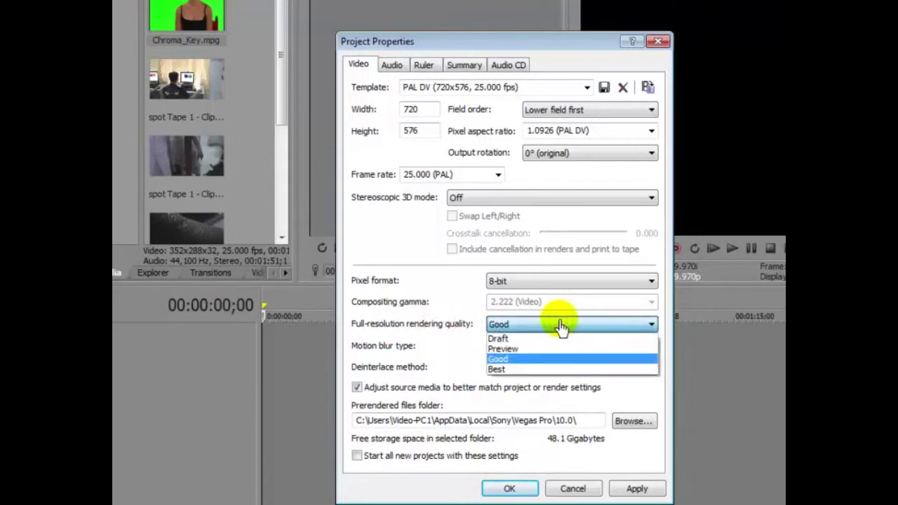
{"action": "left_click", "coordinate": [516, 360]}
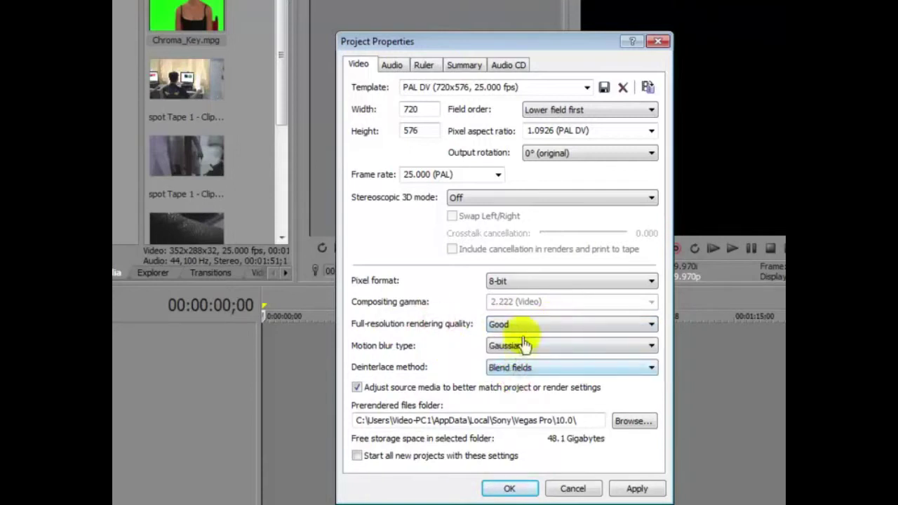
{"action": "left_click", "coordinate": [524, 325]}
{"action": "left_click", "coordinate": [521, 370]}
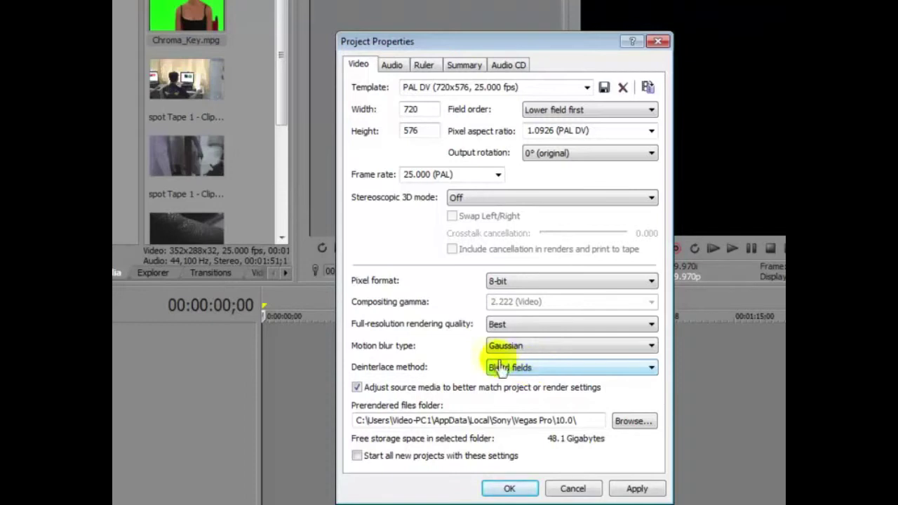
{"action": "left_click", "coordinate": [501, 324]}
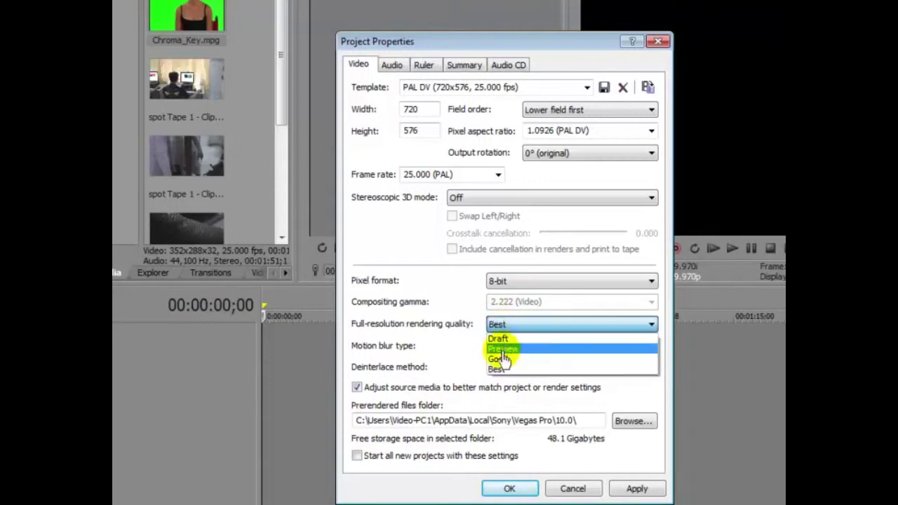
{"action": "left_click", "coordinate": [499, 359]}
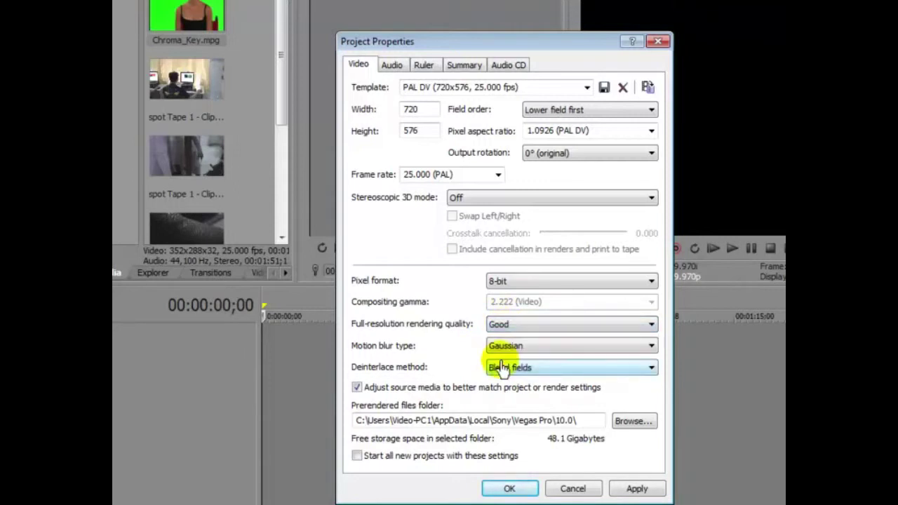
Examine the full path of the prerendered files folder in the project's video properties.
{"action": "double_click", "coordinate": [604, 421]}
{"action": "left_click", "coordinate": [600, 423]}
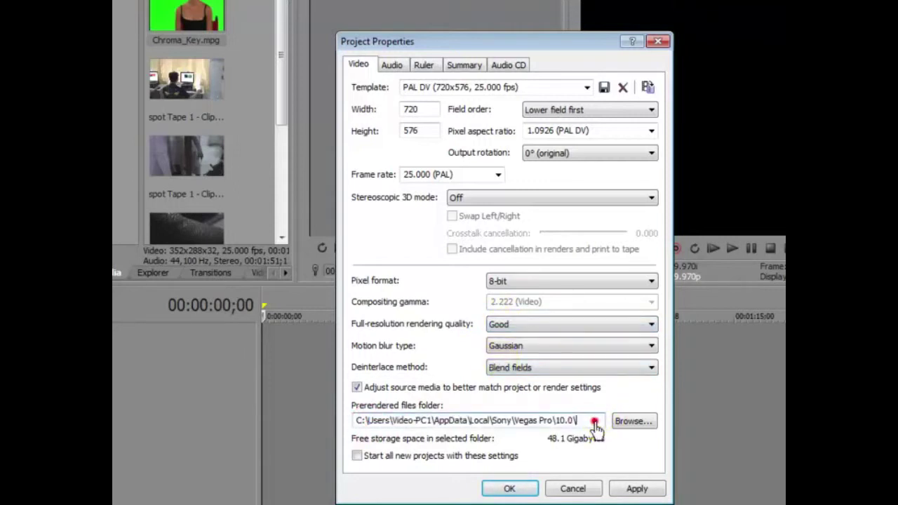
{"action": "double_click", "coordinate": [596, 421]}
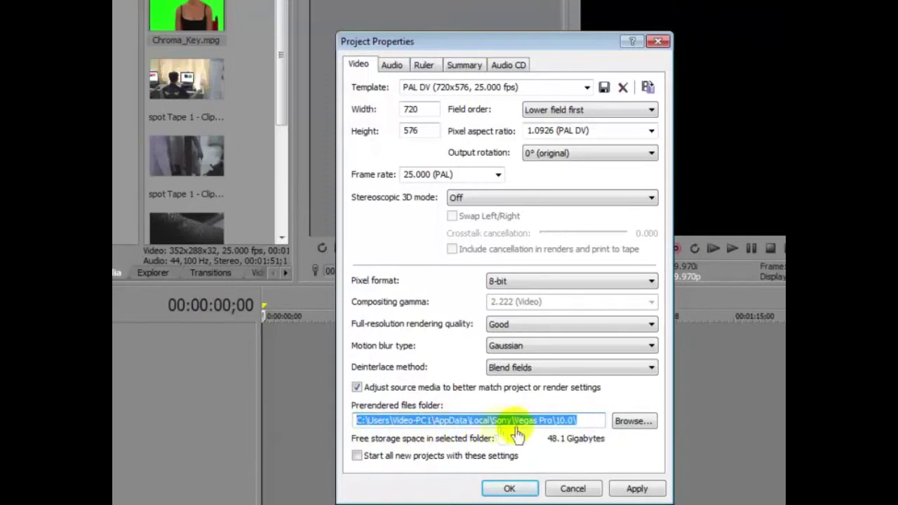
{"action": "left_click", "coordinate": [577, 420]}
{"action": "left_click_drag", "start_coordinate": [584, 426], "coordinate": [321, 437]}
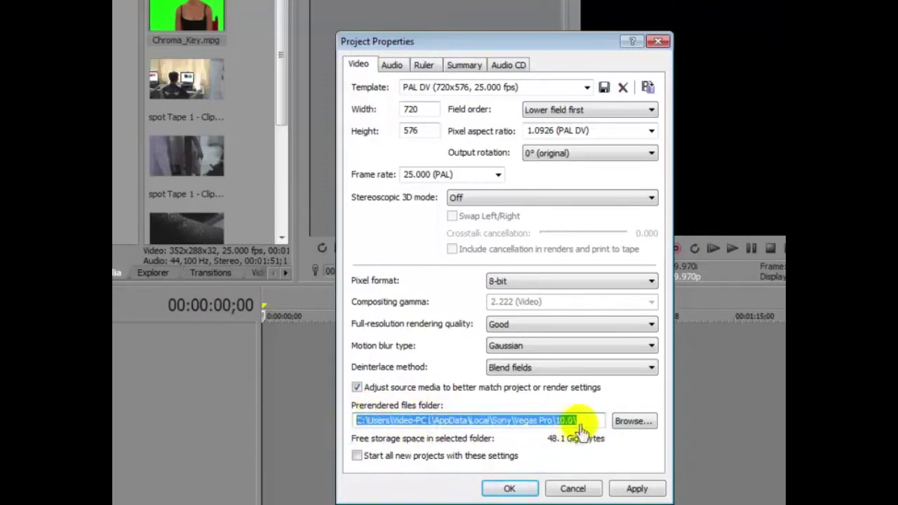
{"action": "left_click", "coordinate": [581, 424]}
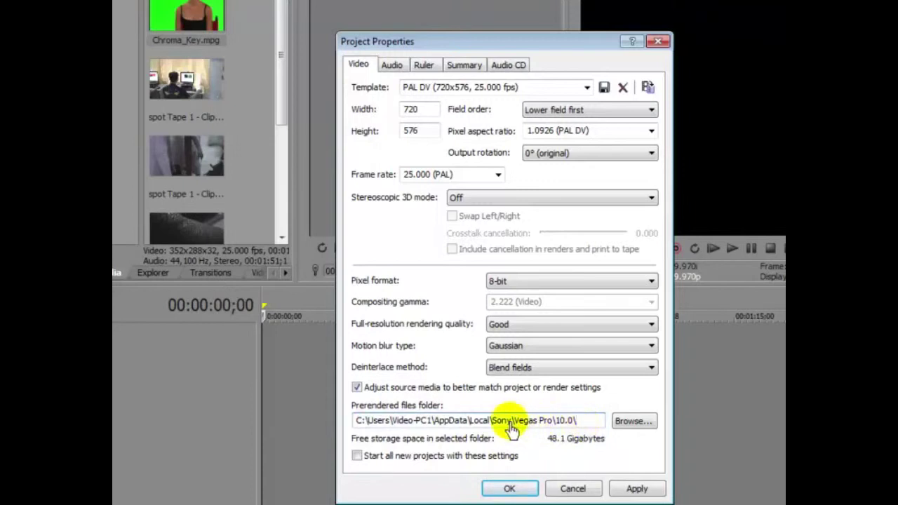
{"action": "double_click", "coordinate": [586, 425]}
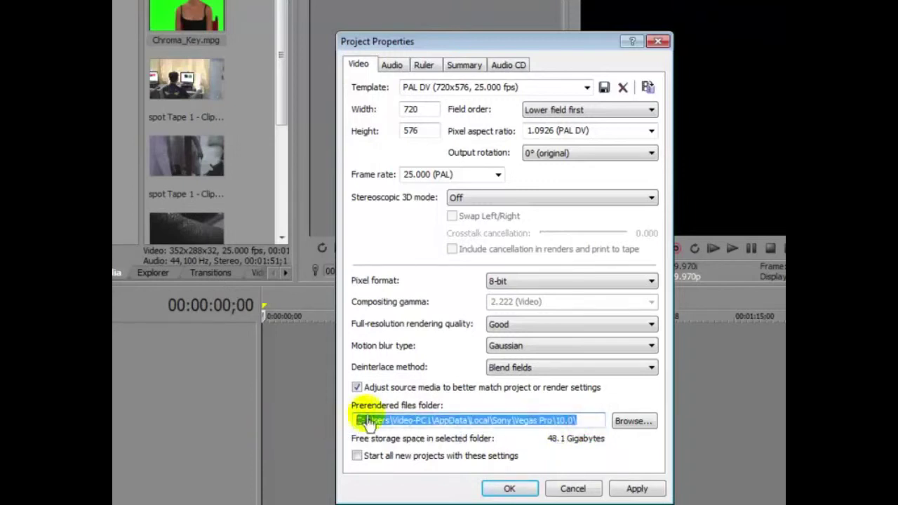
{"action": "left_click", "coordinate": [590, 423]}
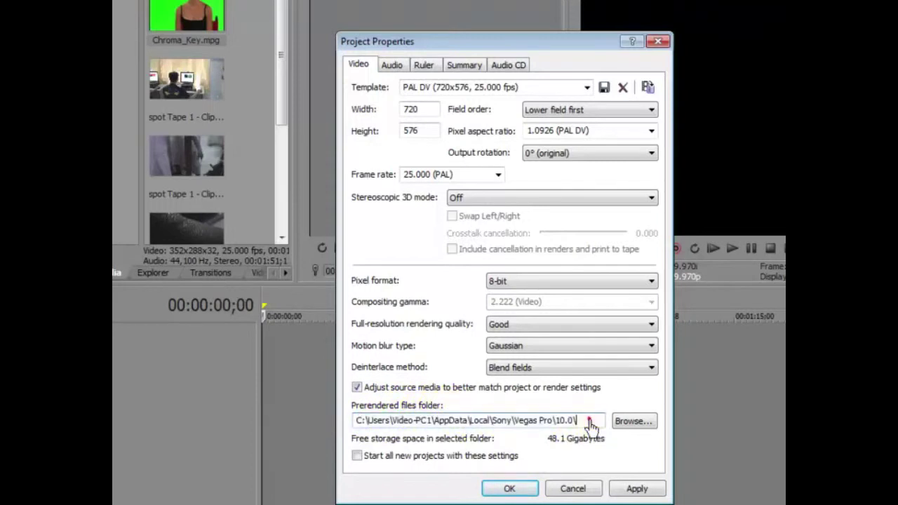
{"action": "left_click", "coordinate": [589, 423]}
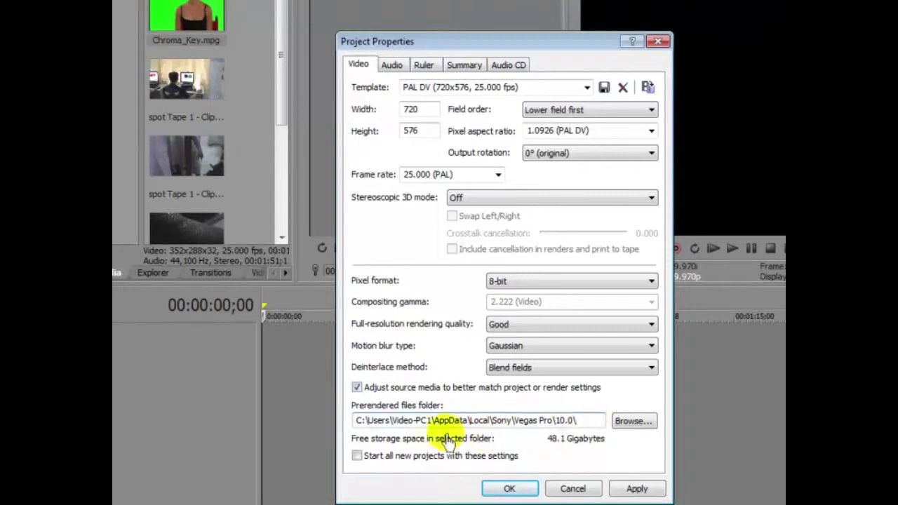
{"action": "left_click_drag", "start_coordinate": [392, 421], "coordinate": [596, 428]}
{"action": "left_click", "coordinate": [594, 424]}
{"action": "key", "text": "shift+Home"}
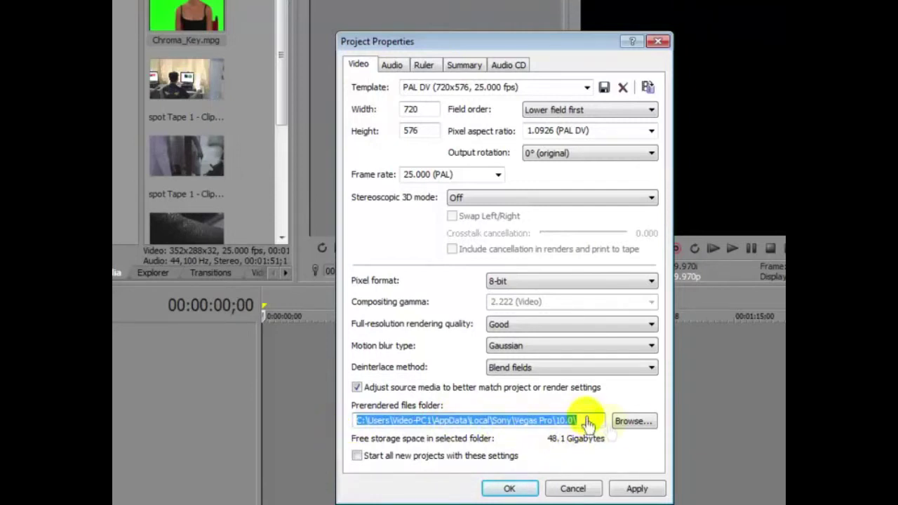
Browse the folder tree for the prerendered files location, collapse and select the Sony folder, and cancel the folder choice.
{"action": "left_click", "coordinate": [633, 423]}
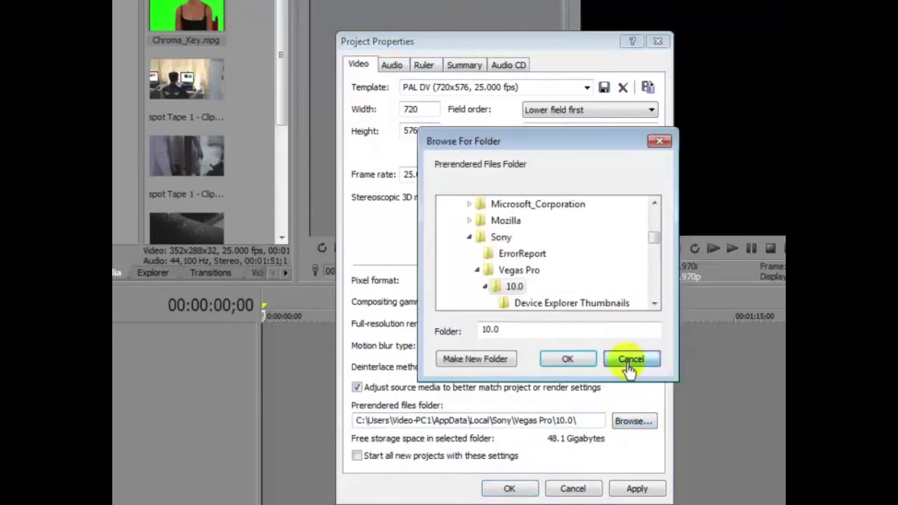
{"action": "left_click", "coordinate": [629, 359]}
{"action": "left_click", "coordinate": [594, 422]}
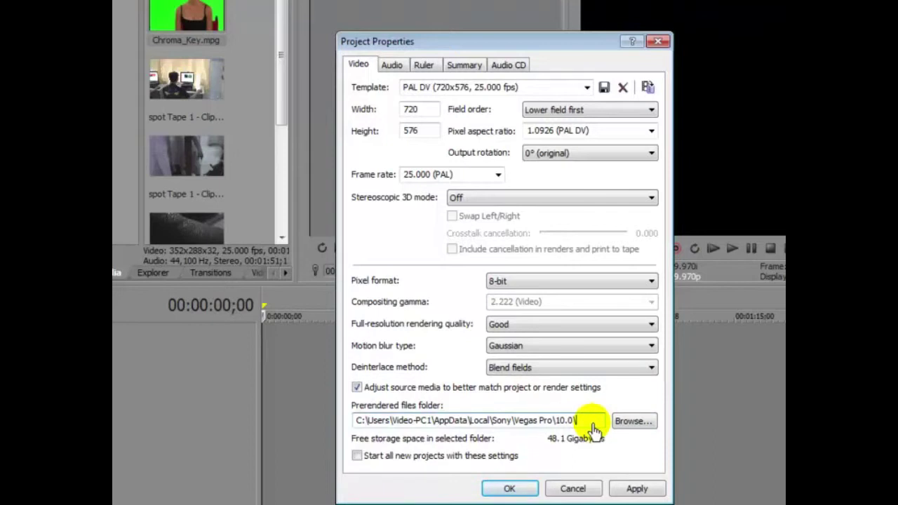
{"action": "left_click", "coordinate": [631, 421]}
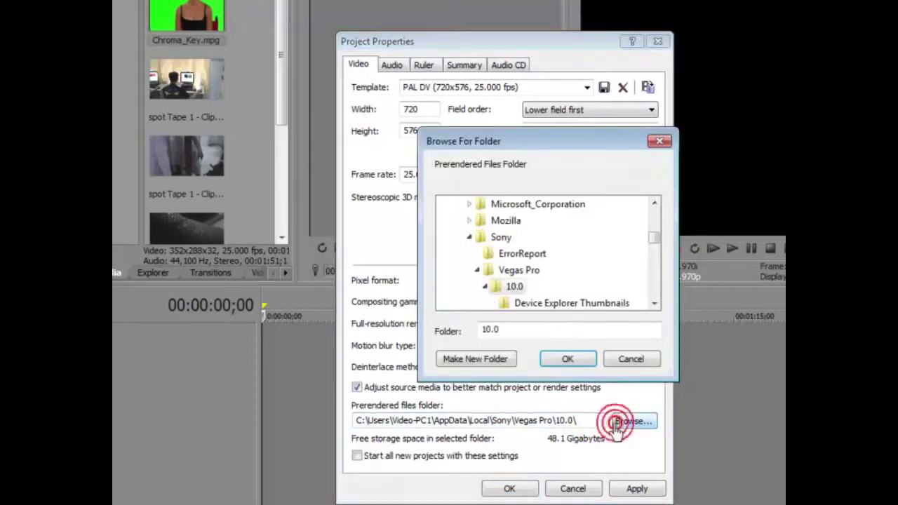
{"action": "left_click", "coordinate": [470, 237]}
{"action": "left_click", "coordinate": [495, 237]}
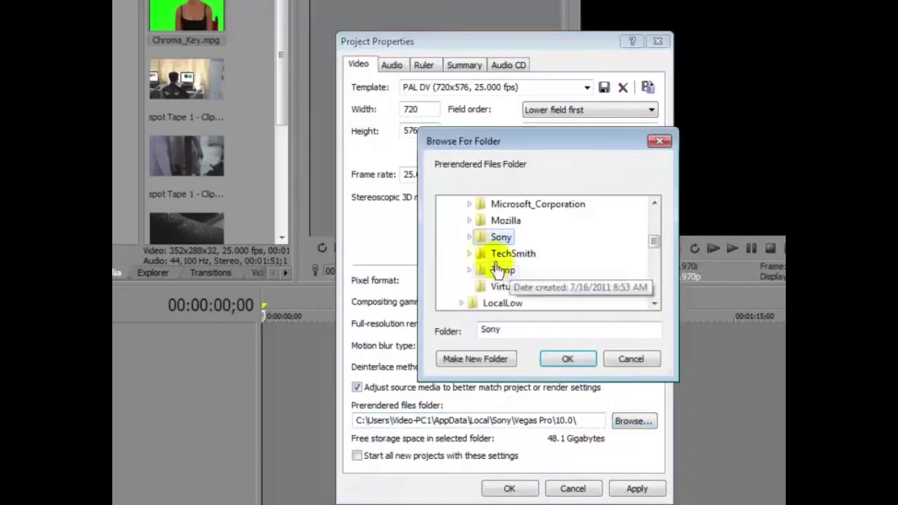
{"action": "scroll", "coordinate": [515, 287], "scroll_direction": "up", "scroll_amount": 5}
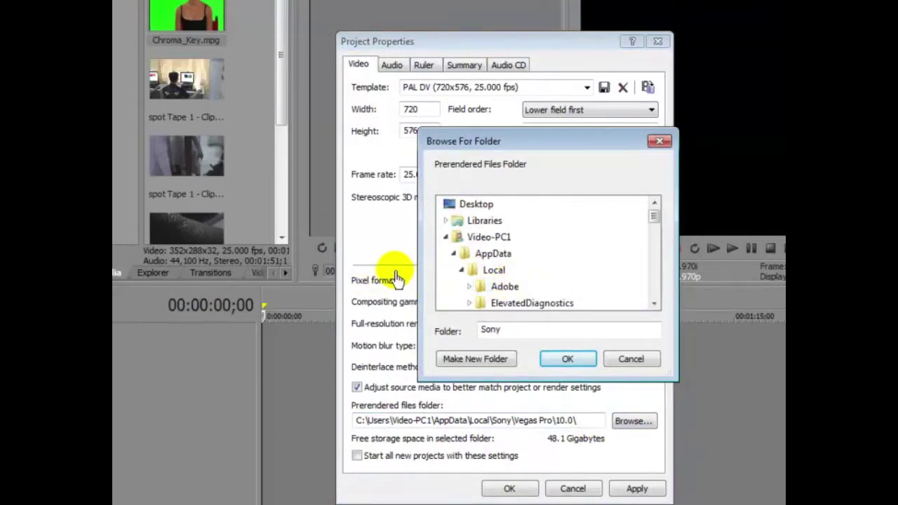
{"action": "left_click", "coordinate": [633, 359]}
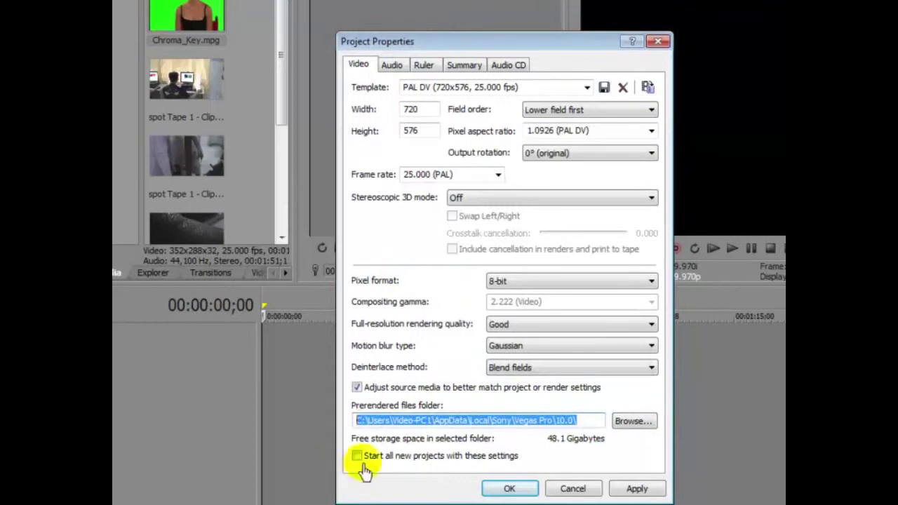
Set all new projects to start with these settings and accept the project properties.
{"action": "left_click", "coordinate": [413, 422]}
{"action": "left_click_drag", "start_coordinate": [424, 420], "coordinate": [581, 457]}
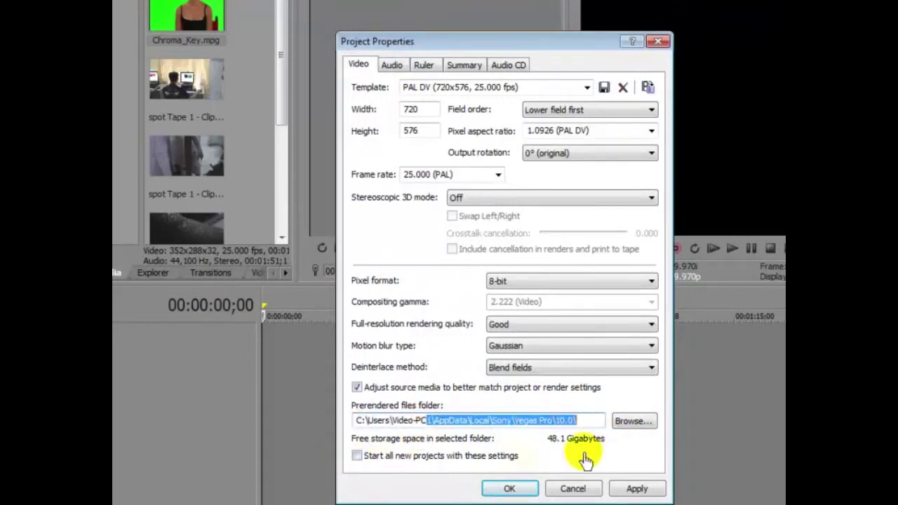
{"action": "left_click", "coordinate": [358, 457]}
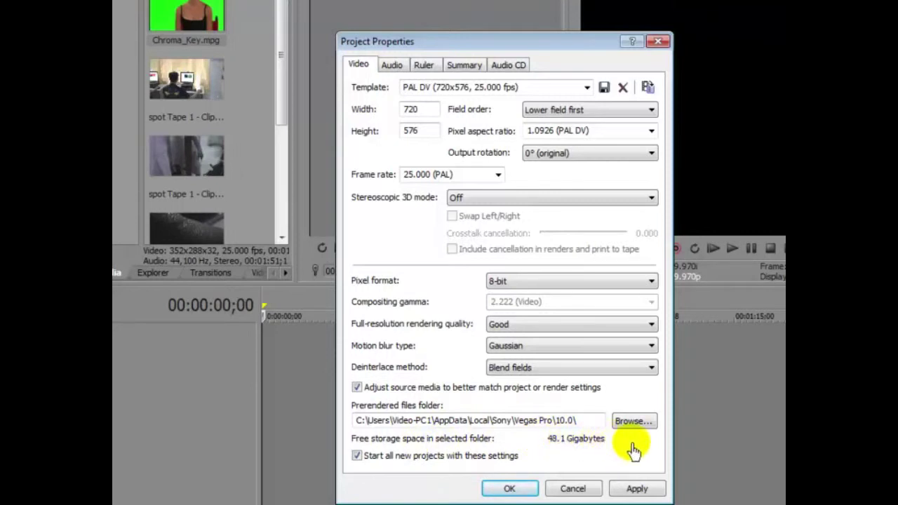
{"action": "left_click_drag", "start_coordinate": [579, 420], "coordinate": [312, 429]}
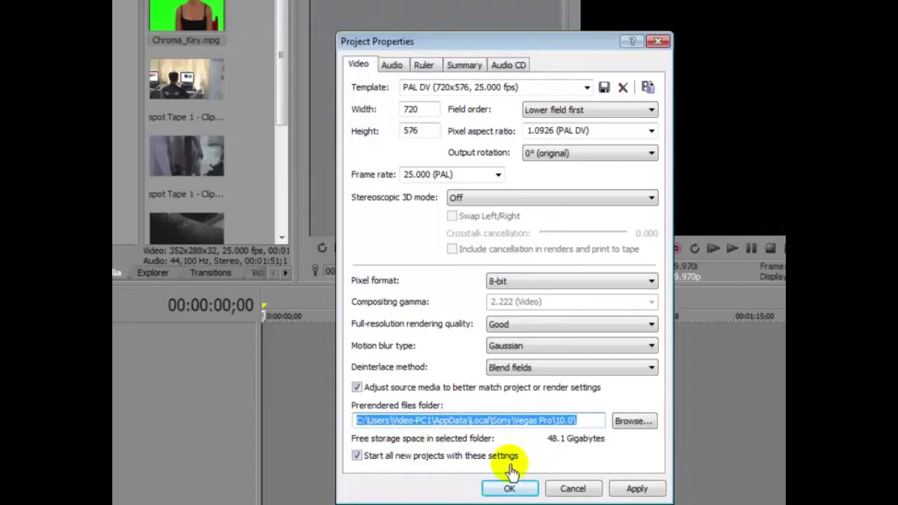
{"action": "left_click", "coordinate": [358, 457]}
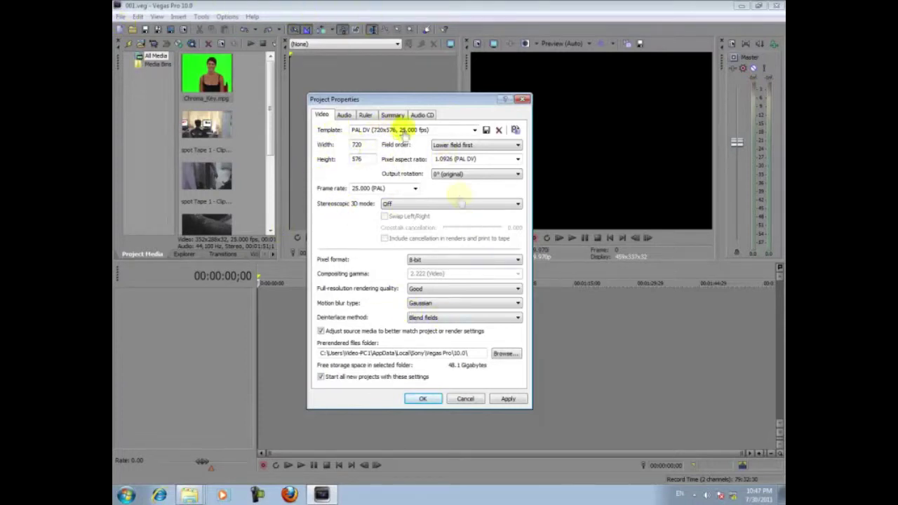
{"action": "left_click", "coordinate": [422, 399]}
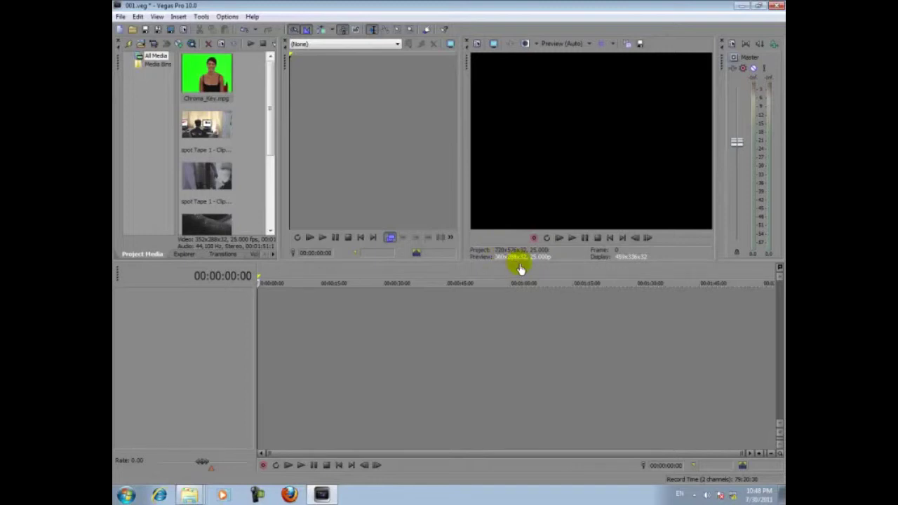
Make the upper windows slightly taller and select Chroma_Key.mpg and the first spot Tape 1 clip in the project media.
{"action": "left_click_drag", "start_coordinate": [520, 261], "coordinate": [523, 281]}
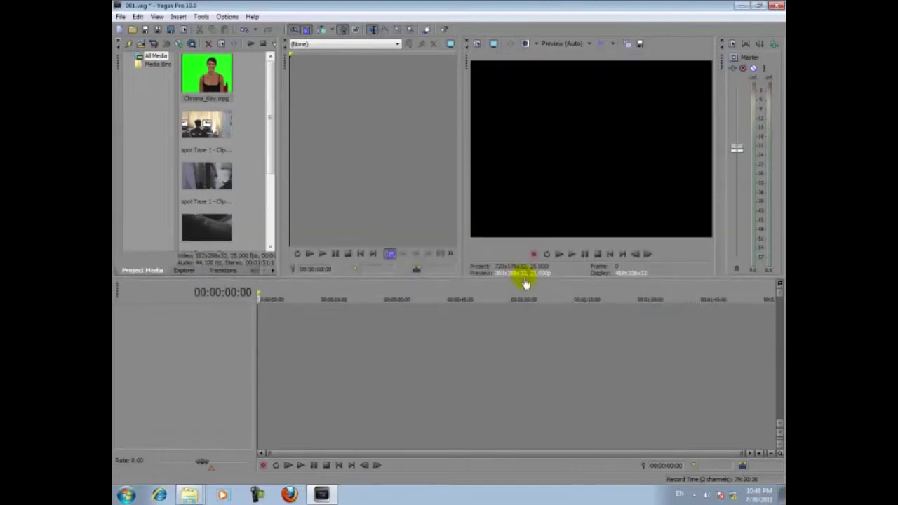
{"action": "left_click", "coordinate": [202, 98]}
{"action": "left_click", "coordinate": [193, 98]}
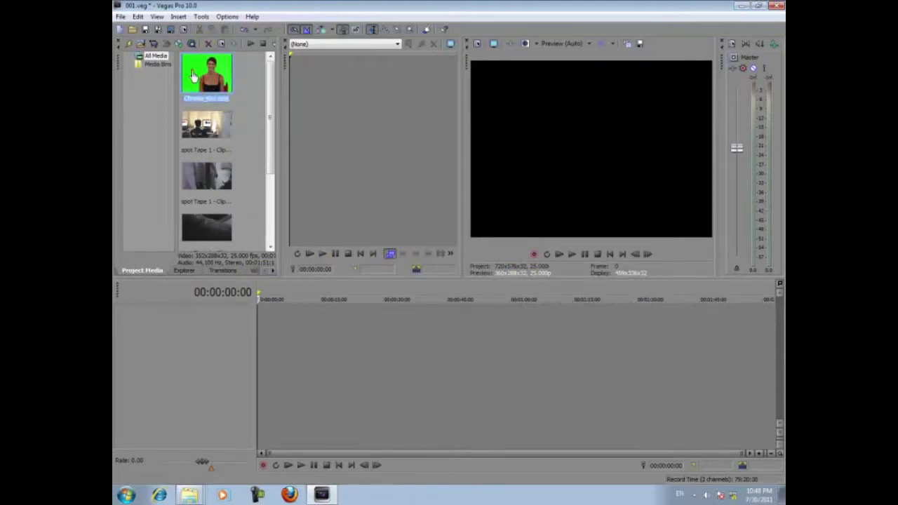
{"action": "left_click", "coordinate": [204, 130]}
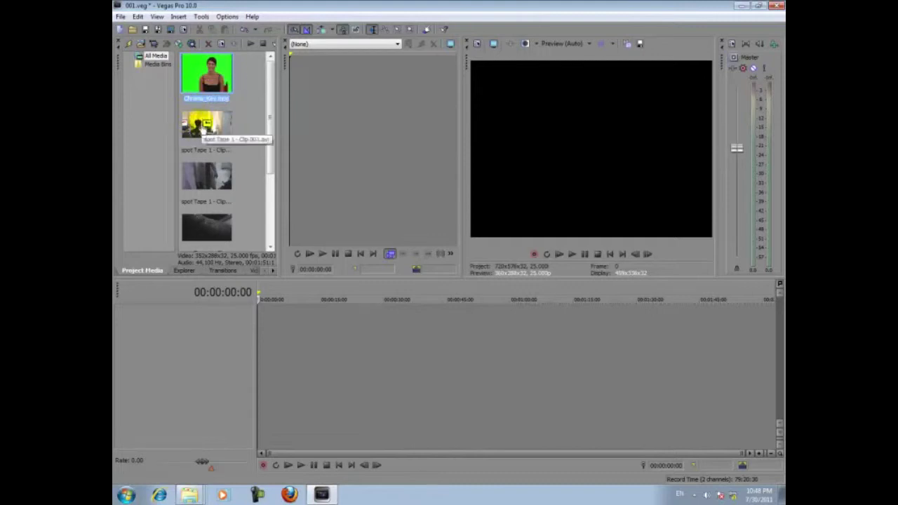
{"action": "left_click", "coordinate": [203, 132]}
Place the Chroma_Key.mpg clip at the start of the empty timeline.
{"action": "left_click_drag", "start_coordinate": [208, 70], "coordinate": [257, 359]}
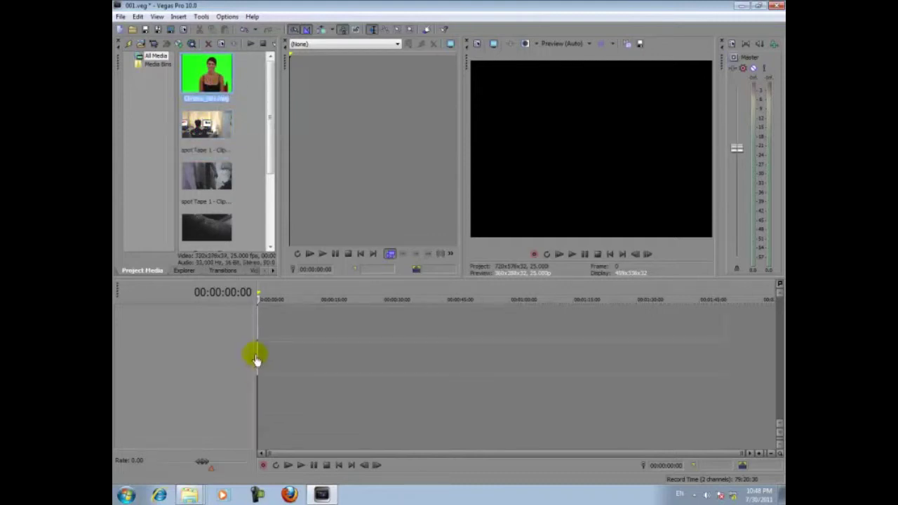
{"action": "left_click", "coordinate": [192, 324]}
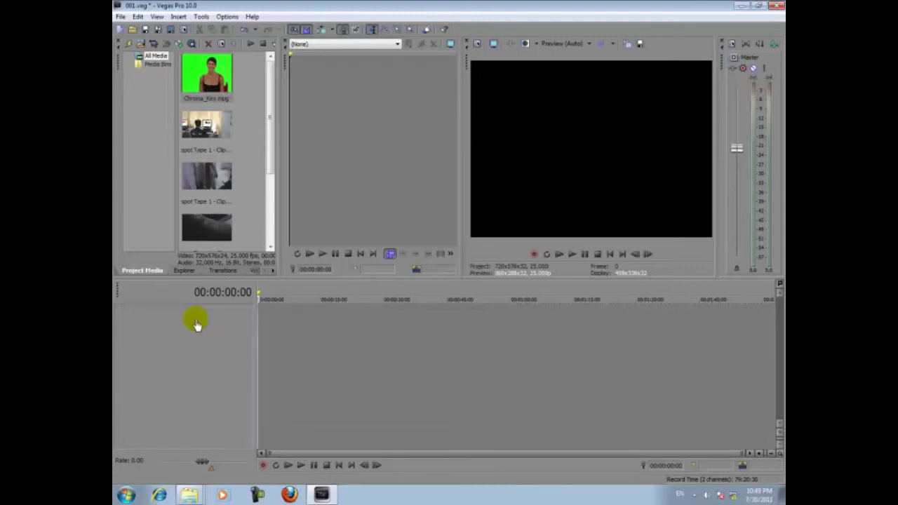
{"action": "left_click", "coordinate": [208, 79]}
{"action": "left_click_drag", "start_coordinate": [207, 74], "coordinate": [249, 358]}
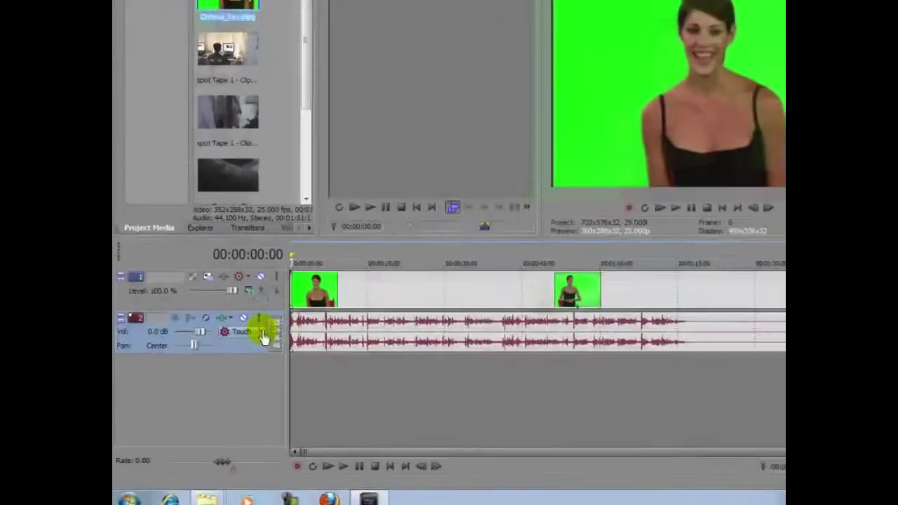
Select the clip's audio and video tracks and events in turn, ending on the audio event at 00:00:13:09.
{"action": "left_click", "coordinate": [128, 323]}
{"action": "left_click", "coordinate": [137, 368]}
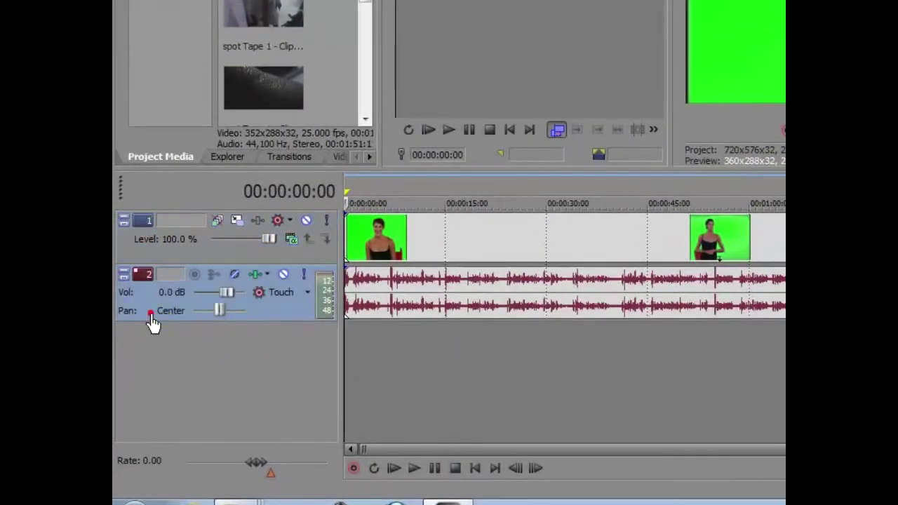
{"action": "left_click", "coordinate": [166, 251]}
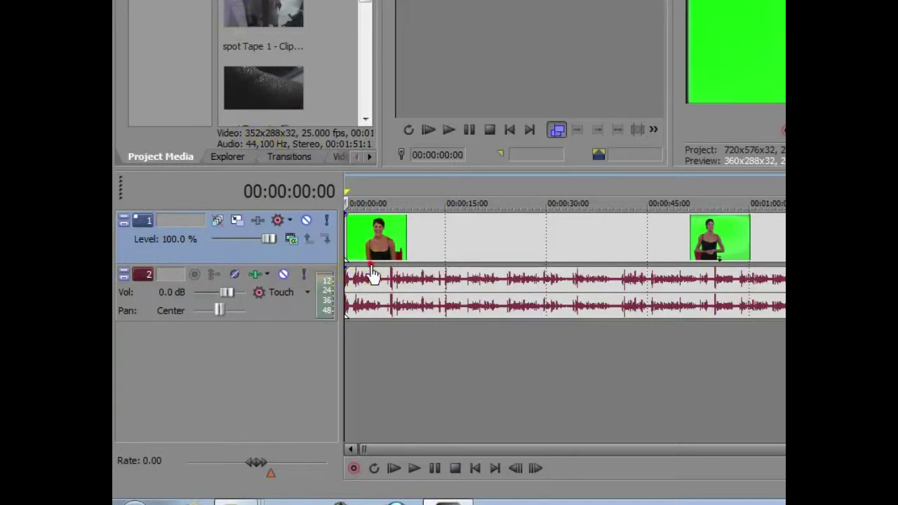
{"action": "left_click", "coordinate": [381, 244]}
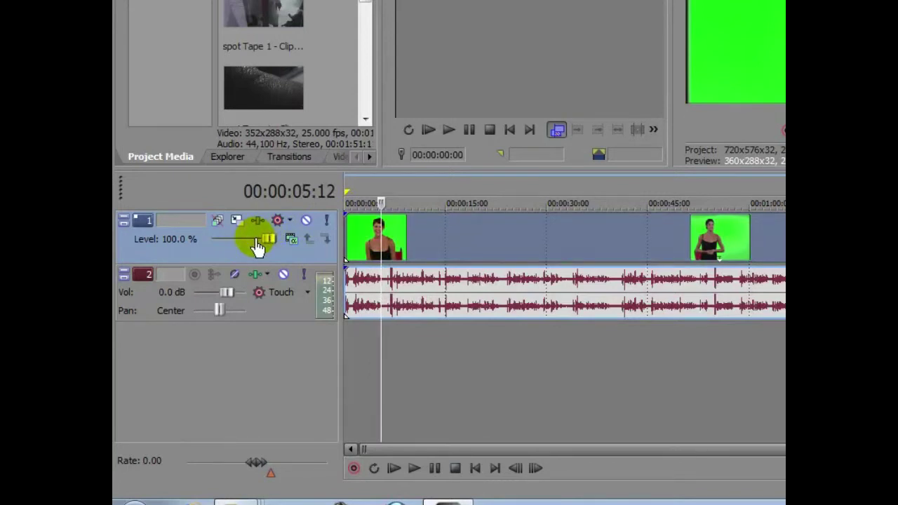
{"action": "left_click", "coordinate": [166, 313]}
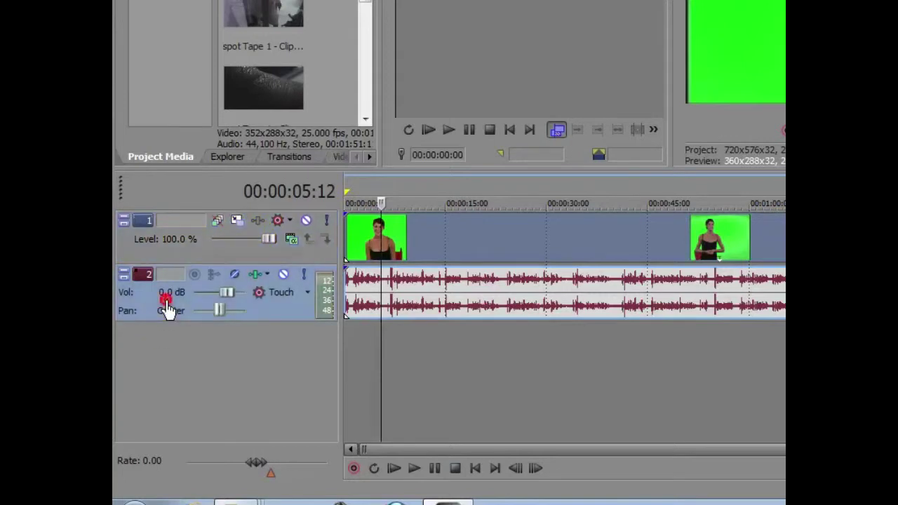
{"action": "right_click", "coordinate": [167, 308]}
{"action": "left_click", "coordinate": [163, 317]}
{"action": "left_click", "coordinate": [435, 314]}
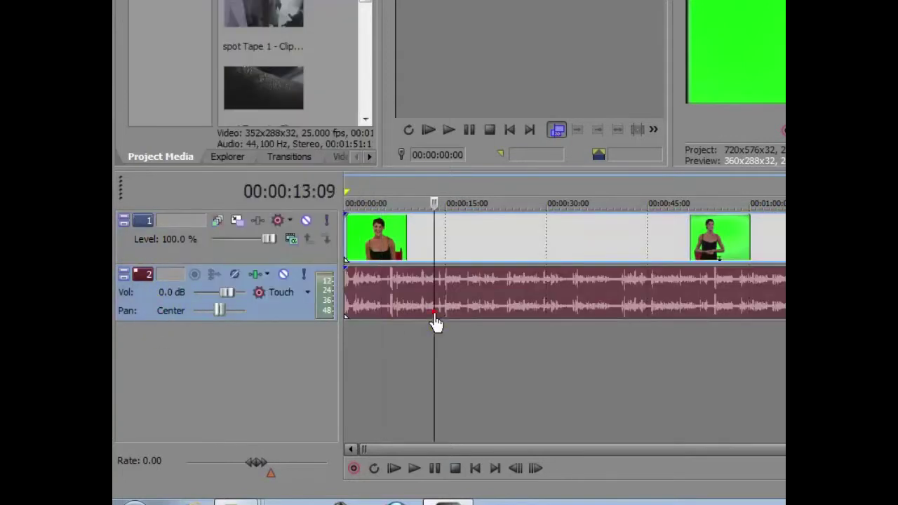
Delete the audio track from the timeline and undo the deletion.
{"action": "right_click", "coordinate": [145, 303]}
{"action": "left_click", "coordinate": [216, 29]}
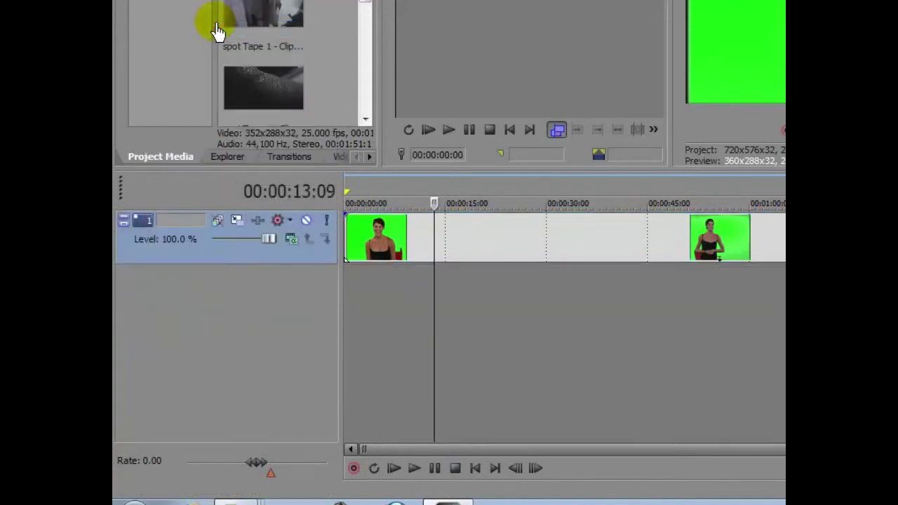
{"action": "key", "text": "ctrl+z"}
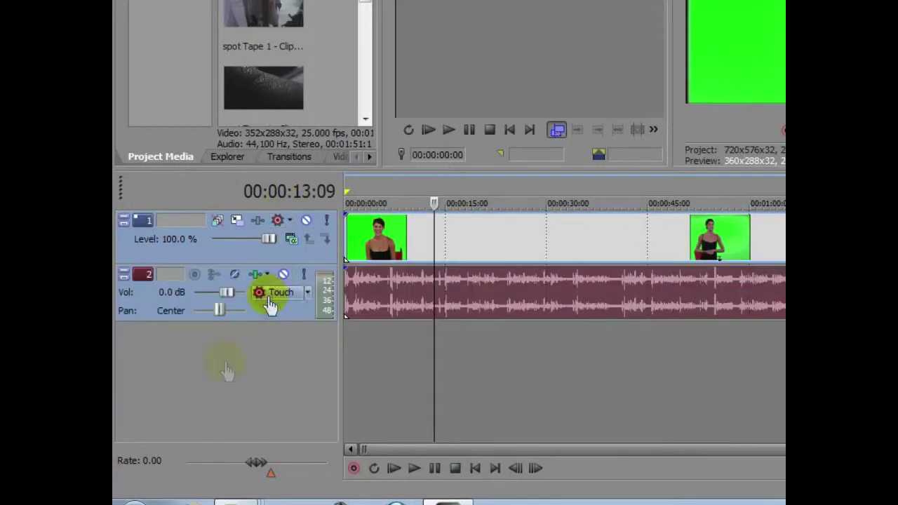
Delete the video track while keeping the audio track, and undo the deletion.
{"action": "right_click", "coordinate": [170, 241]}
{"action": "left_click", "coordinate": [134, 363]}
{"action": "left_click", "coordinate": [151, 297]}
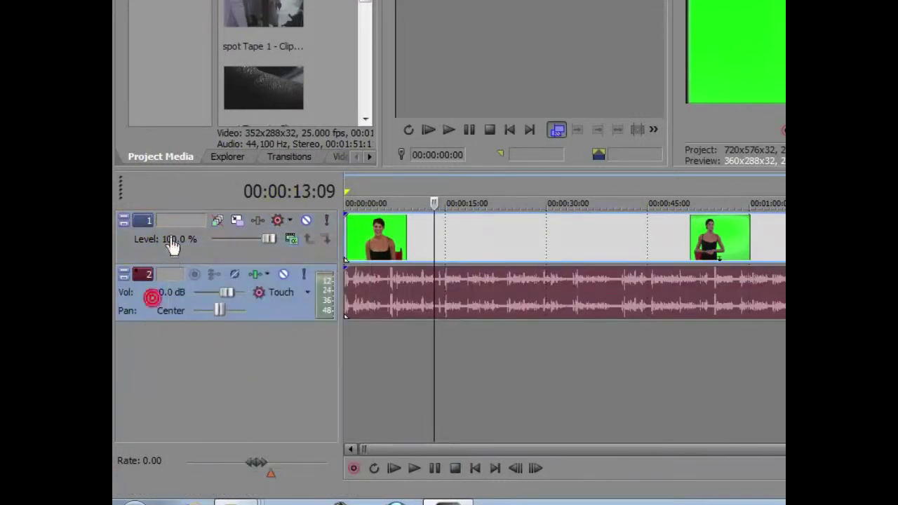
{"action": "right_click", "coordinate": [170, 239]}
{"action": "left_click", "coordinate": [222, 306]}
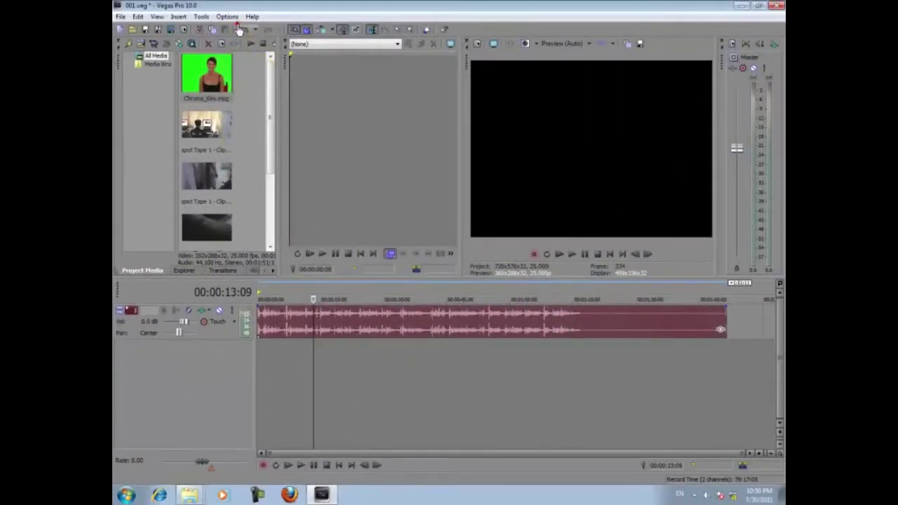
{"action": "left_click", "coordinate": [240, 30]}
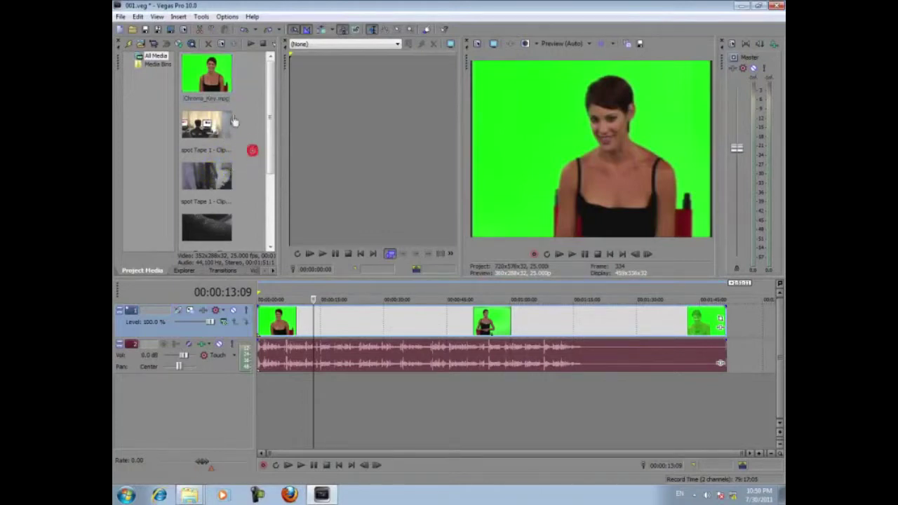
Examine the list of supported project and media file types in the Import Media dialog, and close it without importing.
{"action": "left_click", "coordinate": [142, 44]}
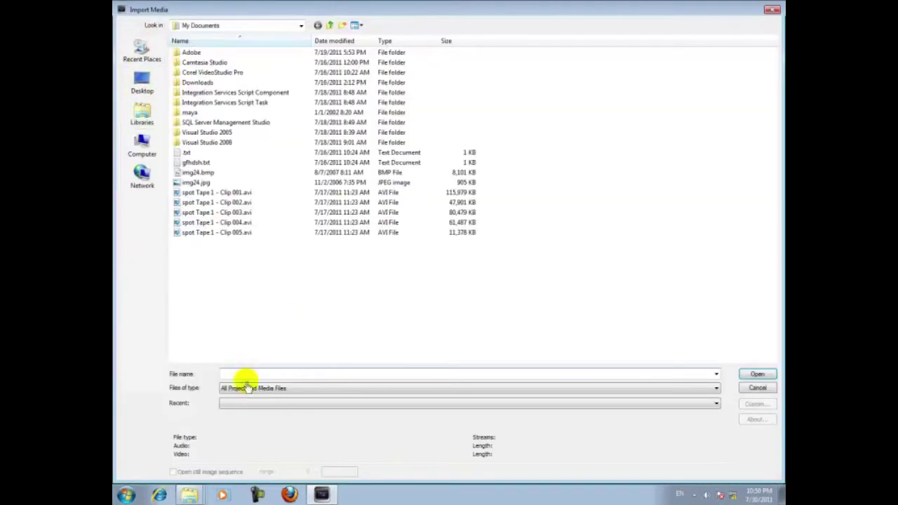
{"action": "left_click", "coordinate": [758, 387]}
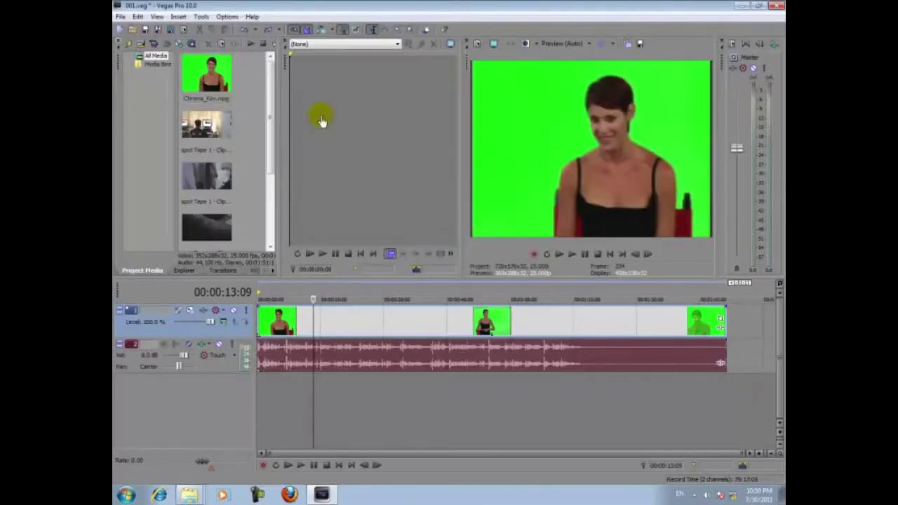
{"action": "left_click", "coordinate": [140, 46]}
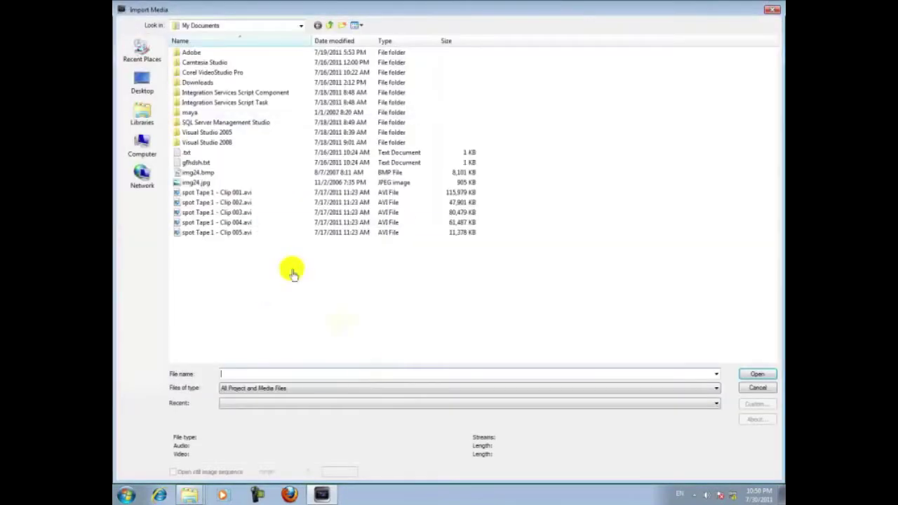
{"action": "left_click", "coordinate": [395, 388]}
{"action": "scroll", "coordinate": [404, 350], "scroll_direction": "down", "scroll_amount": 6}
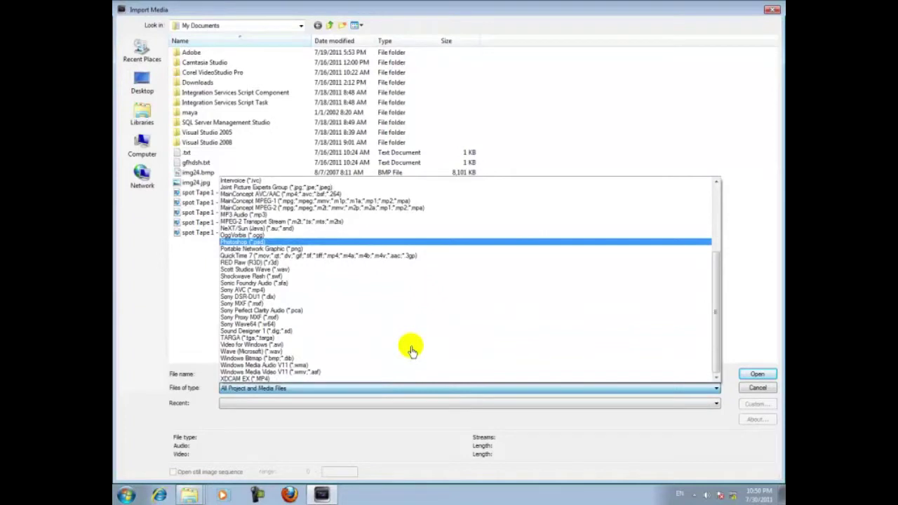
{"action": "scroll", "coordinate": [412, 351], "scroll_direction": "up", "scroll_amount": 5}
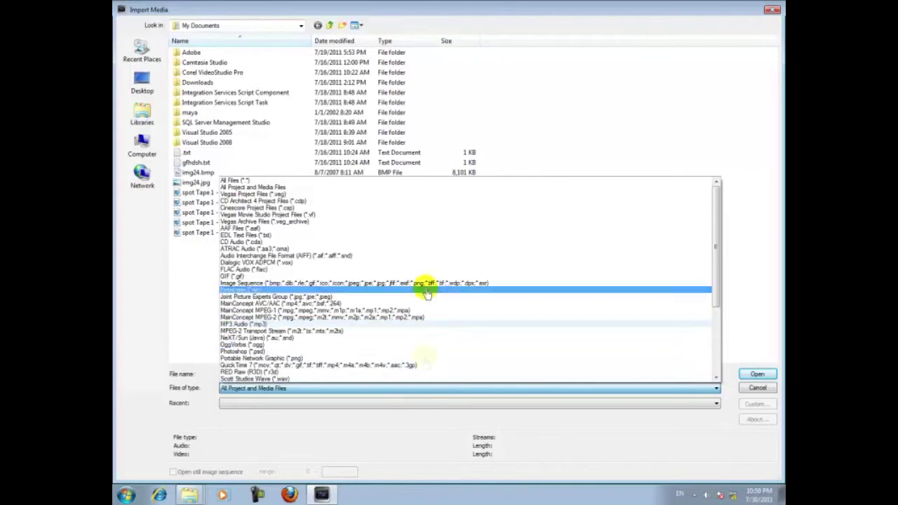
{"action": "scroll", "coordinate": [425, 283], "scroll_direction": "down", "scroll_amount": 5}
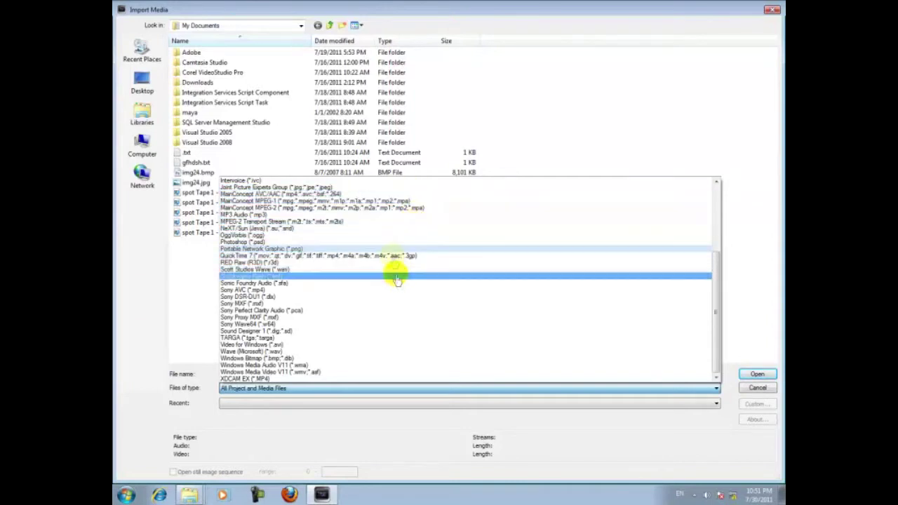
{"action": "scroll", "coordinate": [393, 221], "scroll_direction": "up", "scroll_amount": 5}
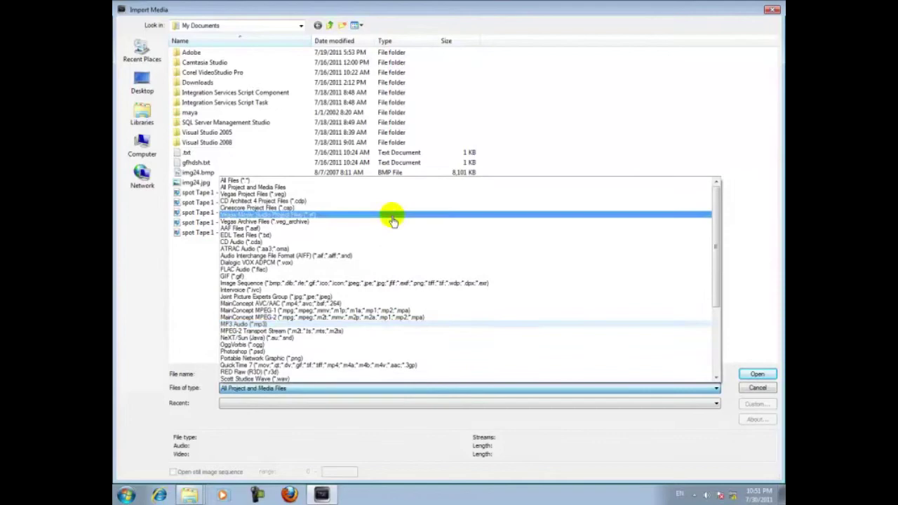
{"action": "left_click", "coordinate": [668, 127]}
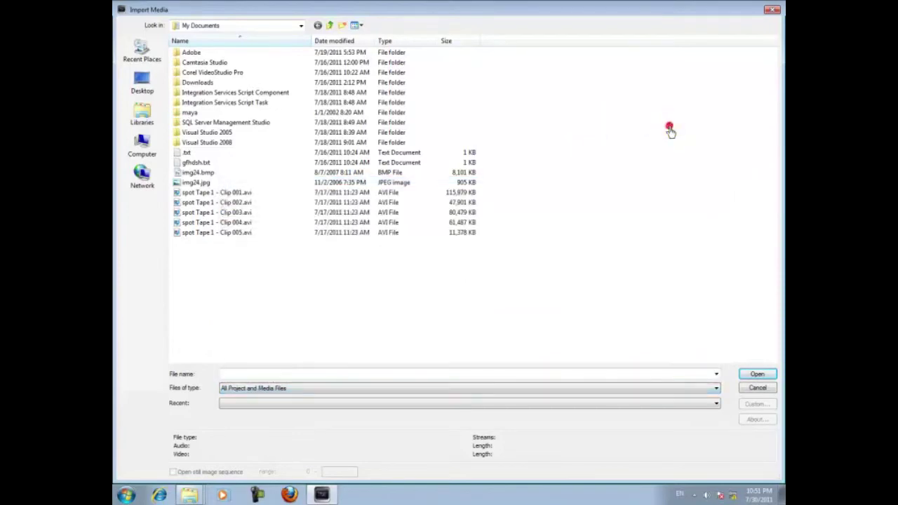
{"action": "left_click", "coordinate": [758, 388]}
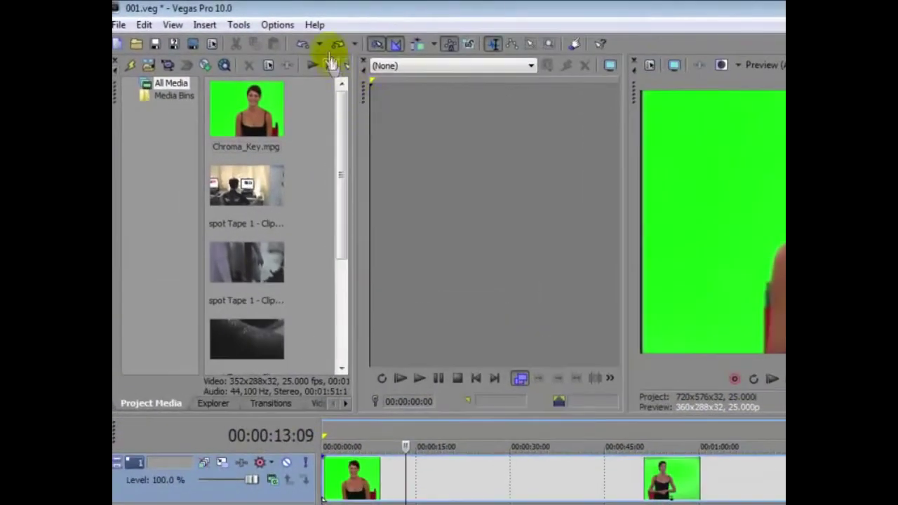
Examine the general version, computer, multimedia devices and copyright information in About Vegas Pro, and close the dialog.
{"action": "left_click", "coordinate": [317, 26]}
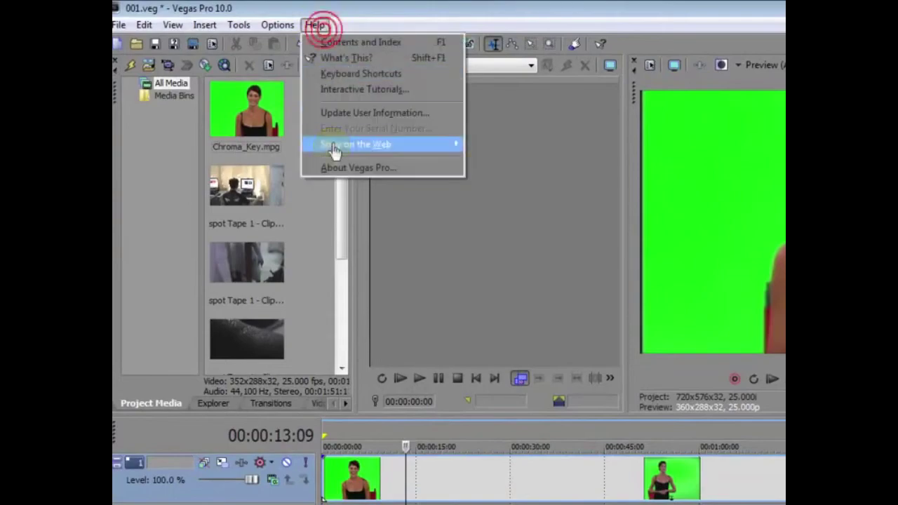
{"action": "left_click", "coordinate": [335, 168]}
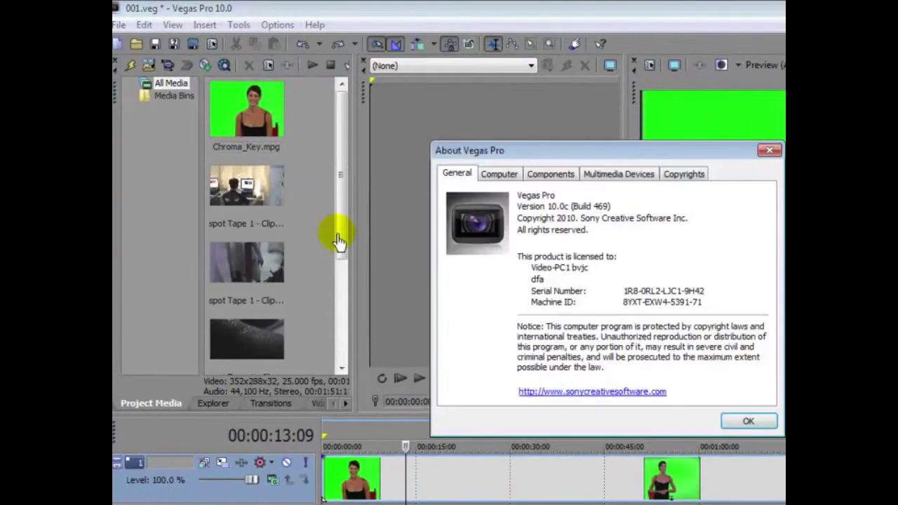
{"action": "left_click", "coordinate": [516, 180]}
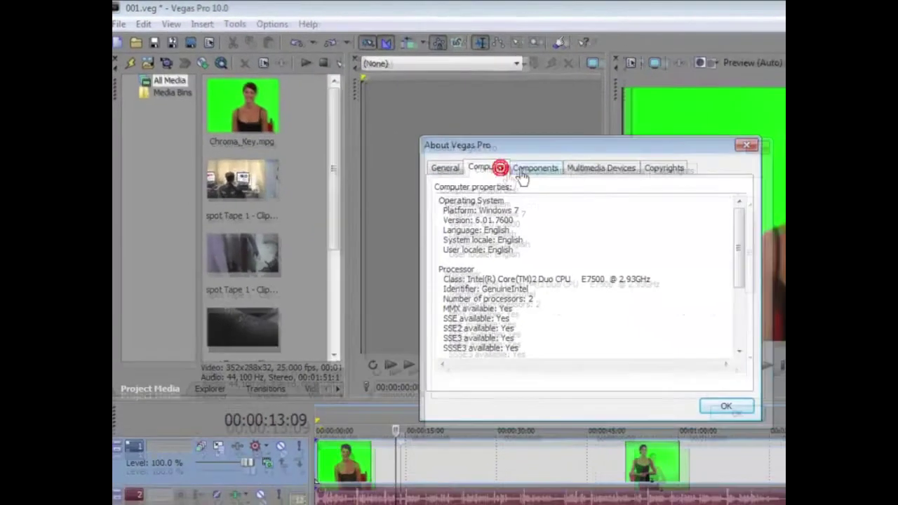
{"action": "left_click", "coordinate": [618, 174]}
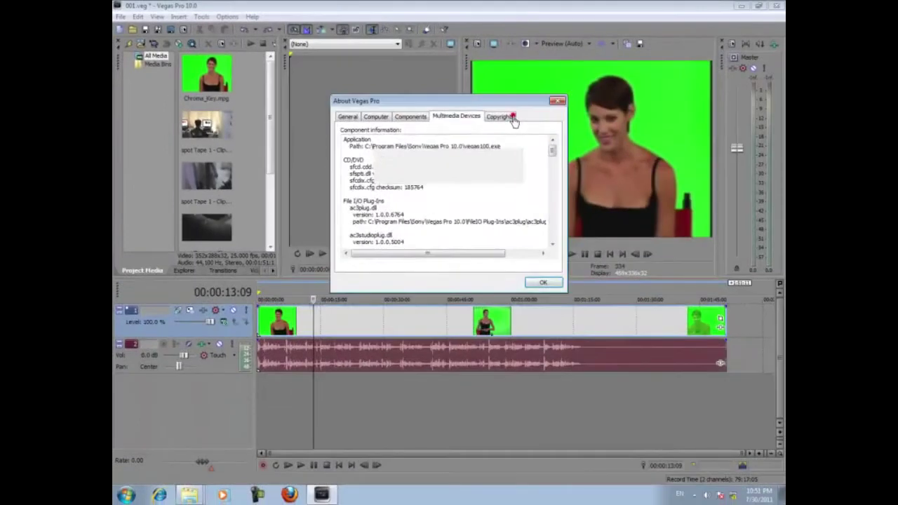
{"action": "left_click", "coordinate": [513, 118]}
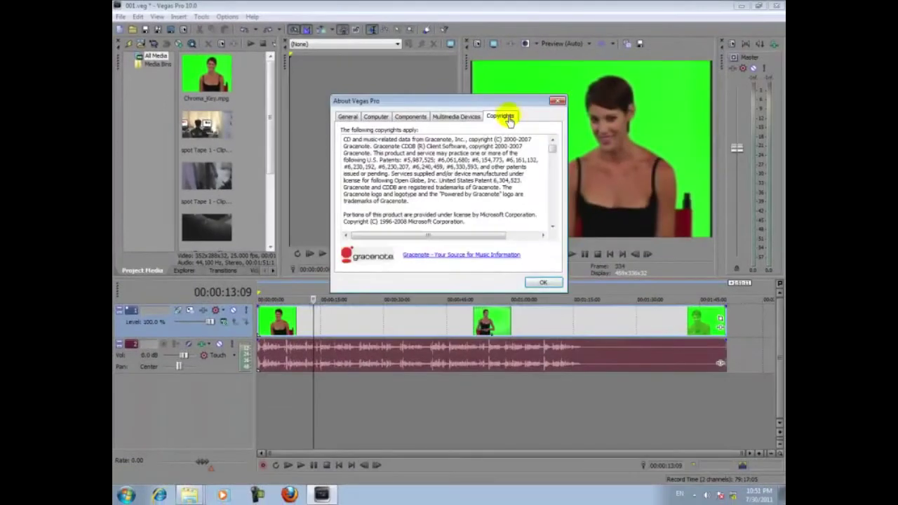
{"action": "left_click", "coordinate": [456, 116]}
{"action": "left_click", "coordinate": [339, 117]}
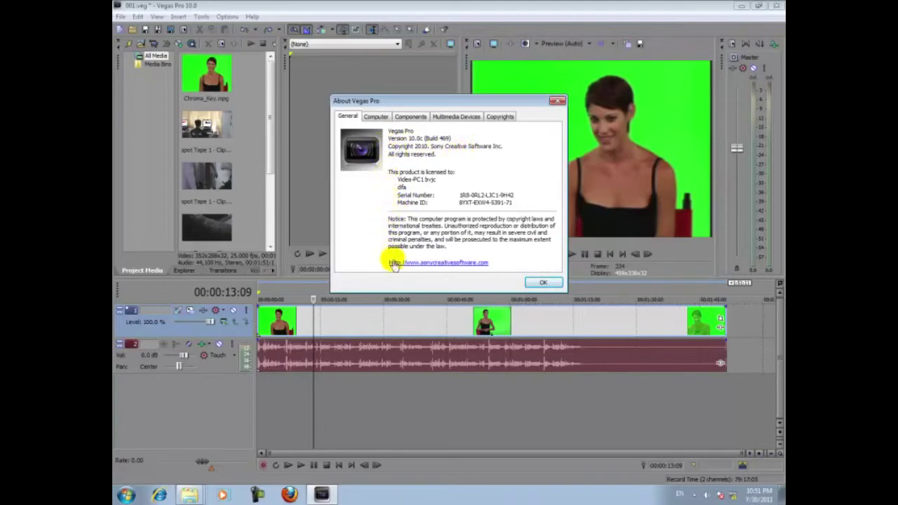
{"action": "left_click", "coordinate": [533, 283]}
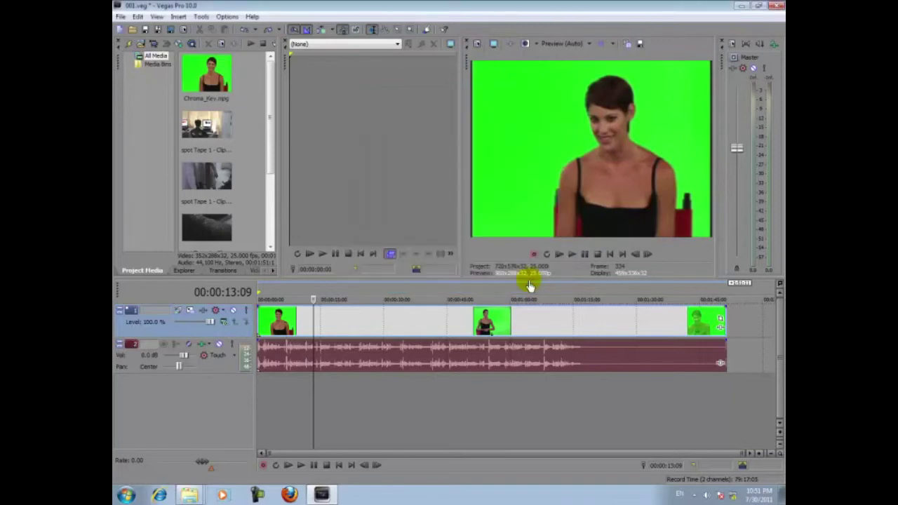
{"action": "left_click", "coordinate": [252, 16]}
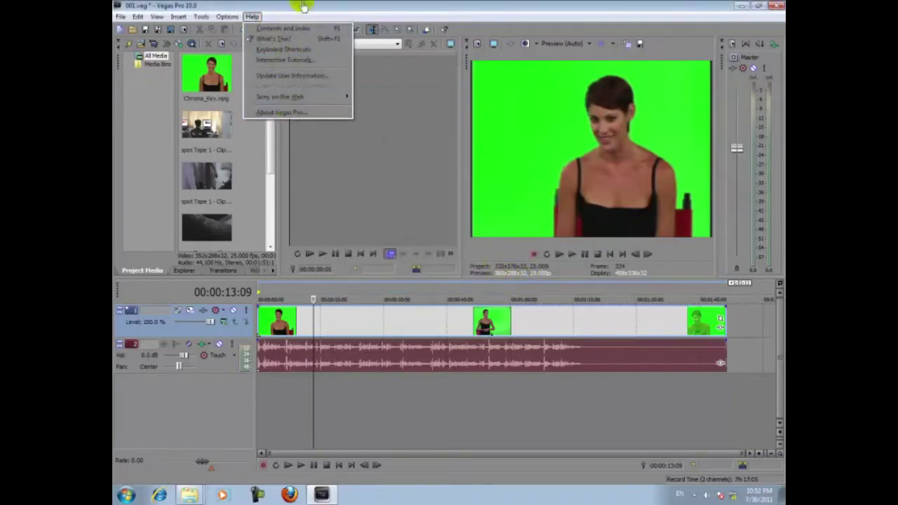
{"action": "left_click", "coordinate": [322, 29]}
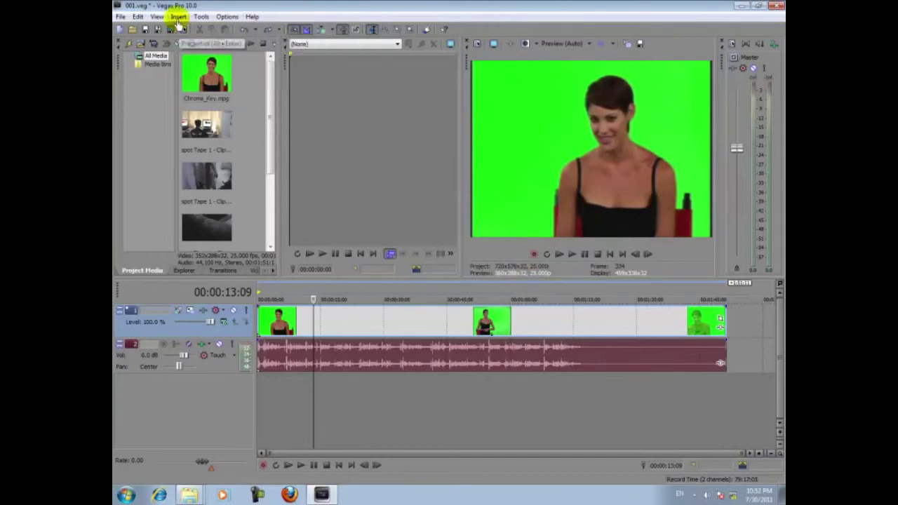